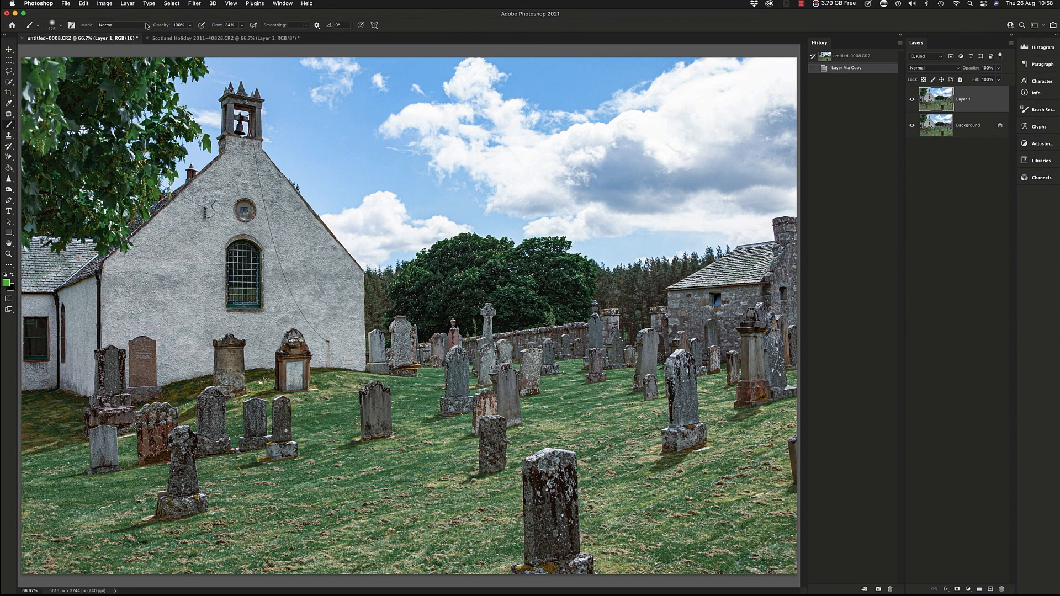
Step: Start a Sky Replacement on Layer 1 and collapse the Spectacular group in the sky presets
{"action": "left_click", "coordinate": [84, 3]}
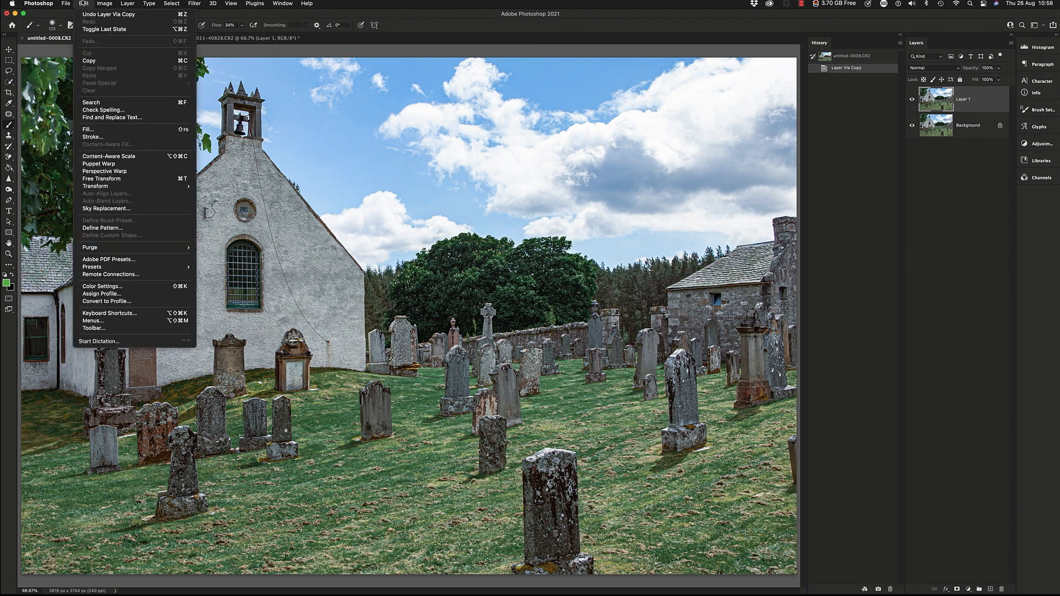
{"action": "left_click", "coordinate": [99, 212]}
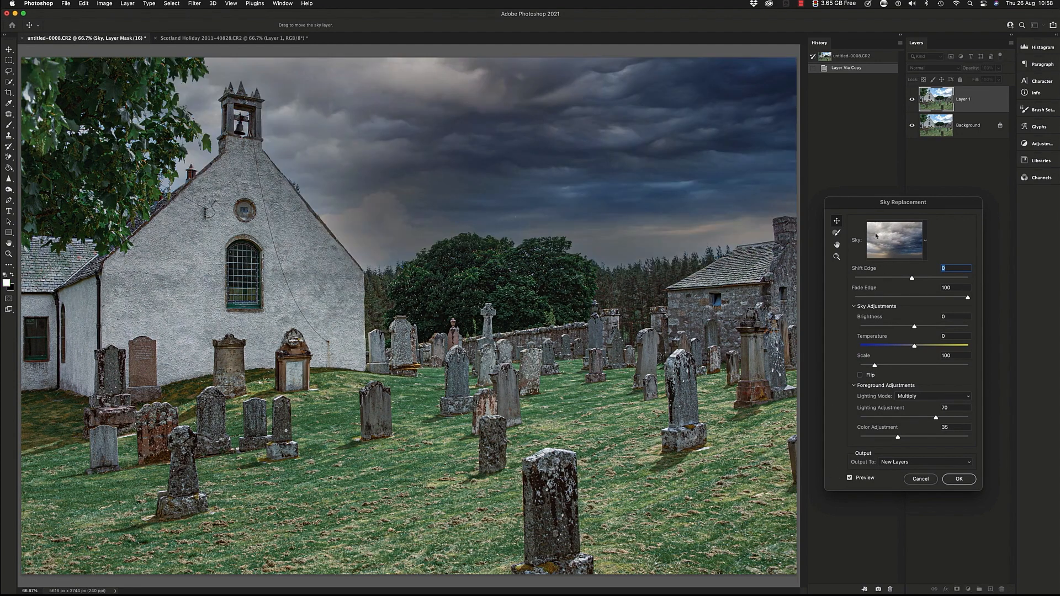
{"action": "left_click", "coordinate": [926, 241]}
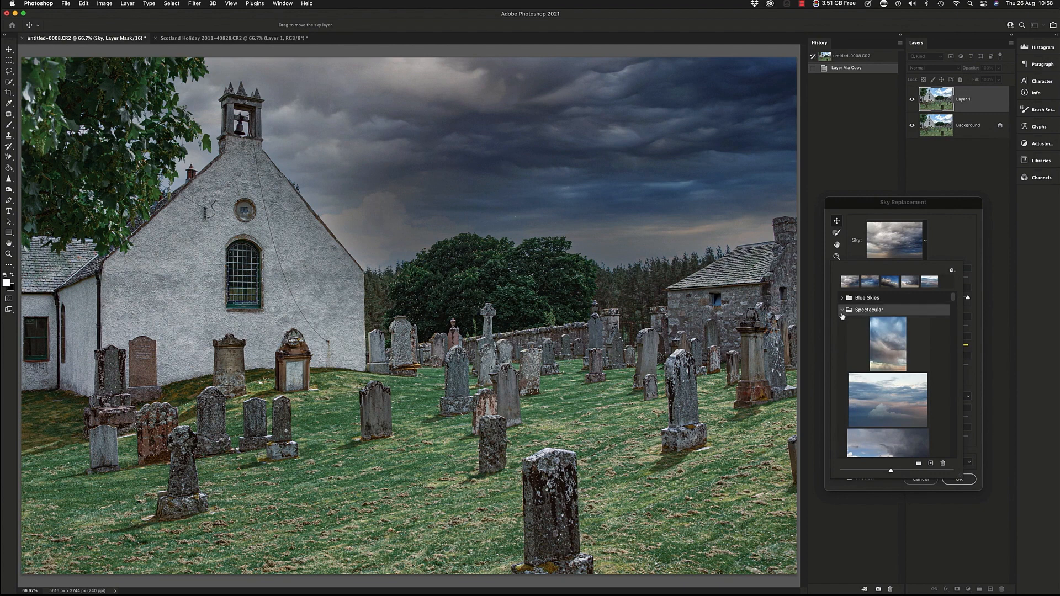
{"action": "left_click", "coordinate": [842, 313]}
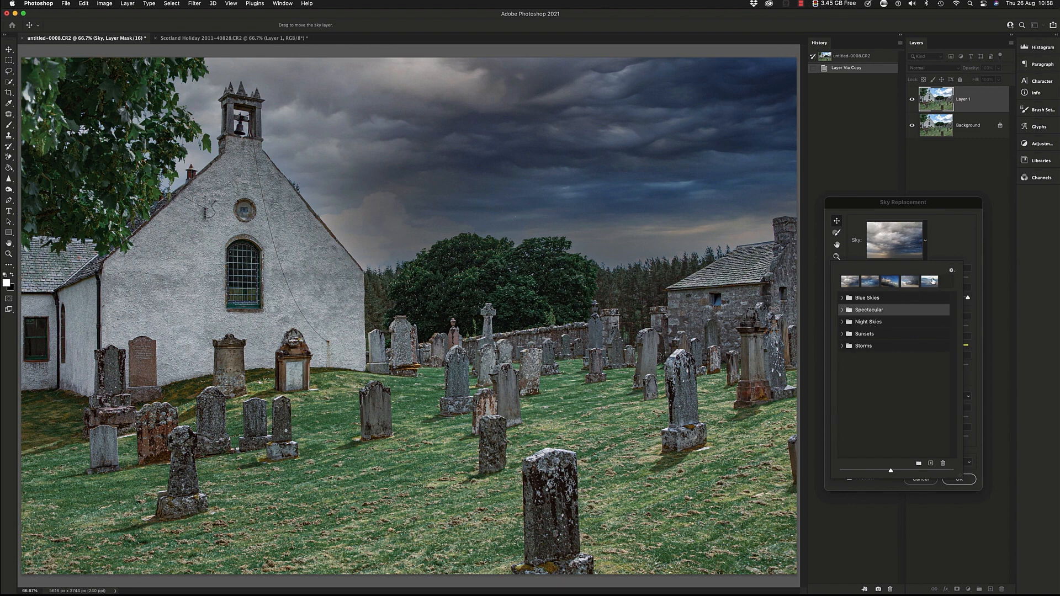
Step: Get more skies from Adobe's Creative Cloud site in the browser and download the Storms sky pack
{"action": "left_click", "coordinate": [952, 271]}
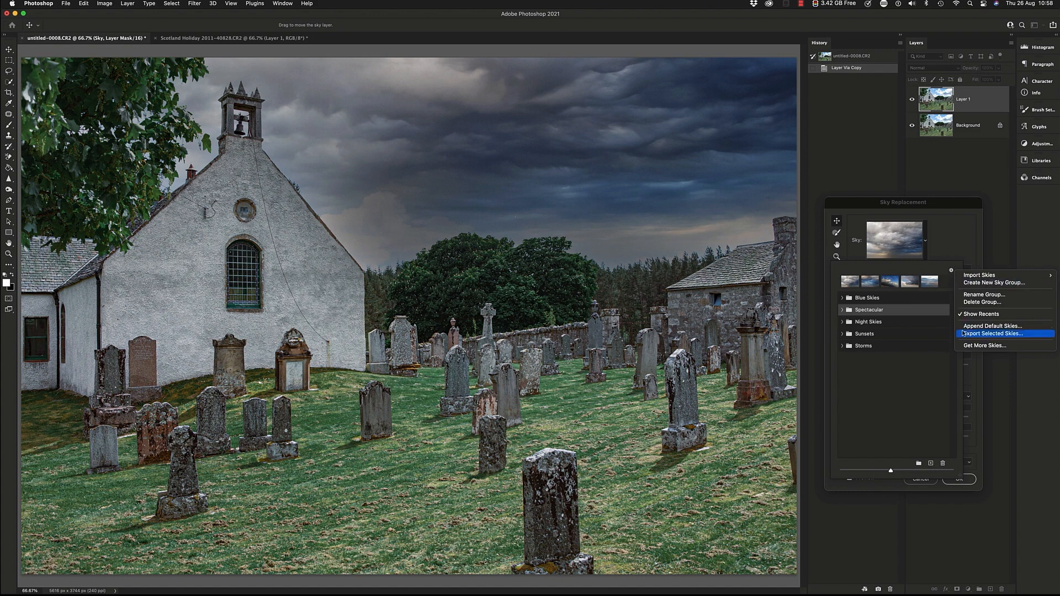
{"action": "left_click", "coordinate": [950, 380]}
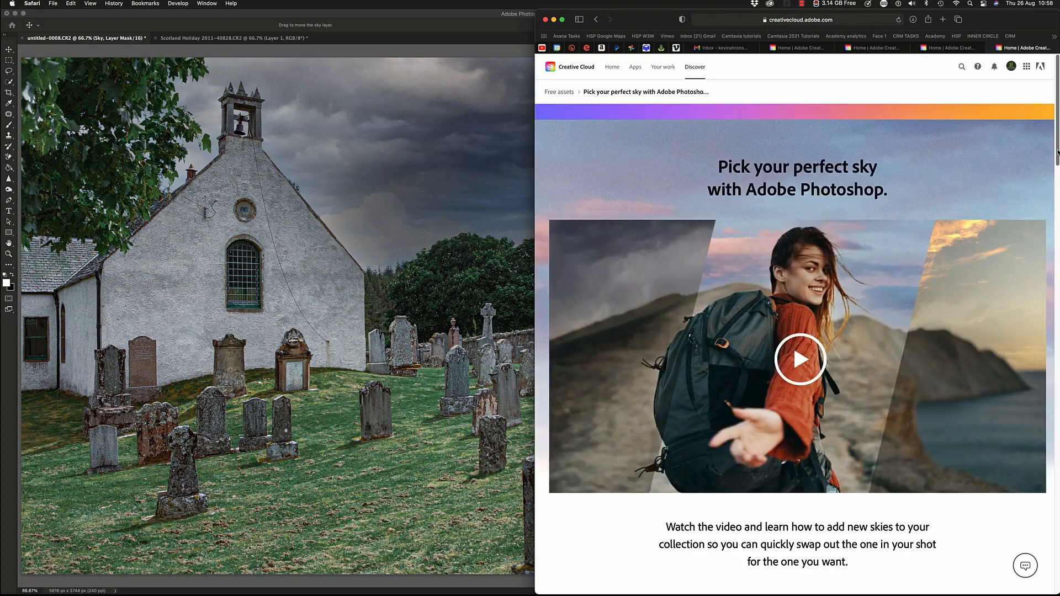
{"action": "left_click_drag", "start_coordinate": [1056, 153], "coordinate": [1035, 335]}
{"action": "scroll", "coordinate": [1035, 335], "scroll_direction": "down", "scroll_amount": 15}
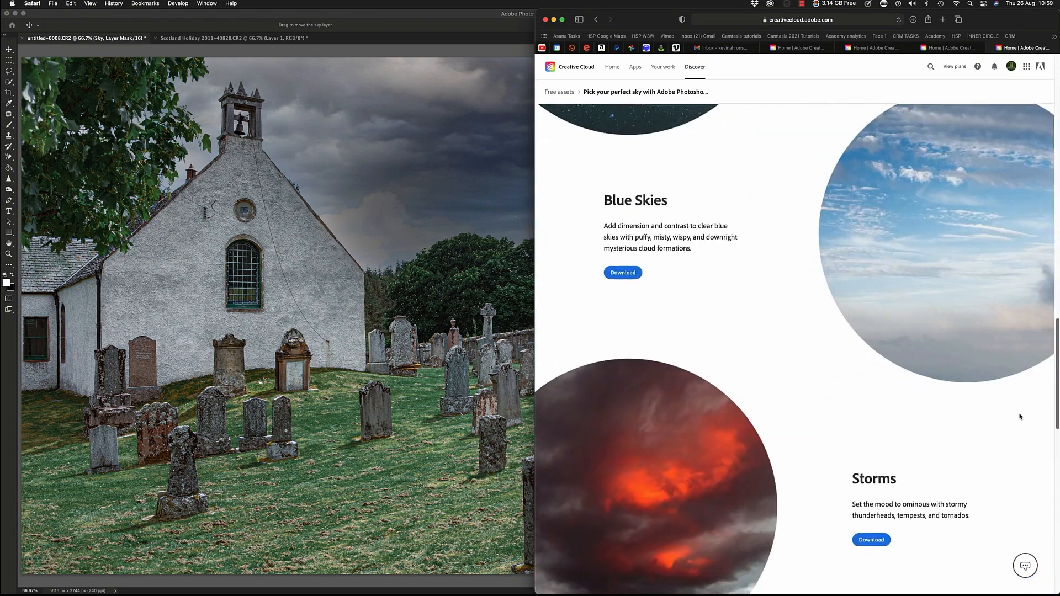
{"action": "left_click", "coordinate": [870, 370]}
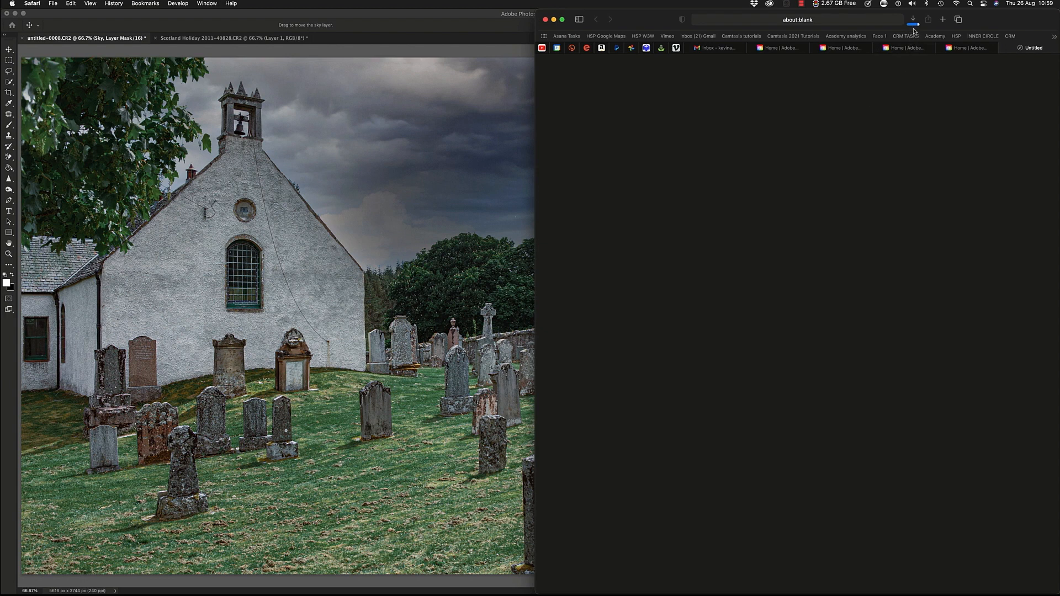
Step: Switch back to Photoshop and try to import Storms_Pack_1.sky from Downloads as sky presets, then close the sky picker
{"action": "left_click", "coordinate": [488, 146]}
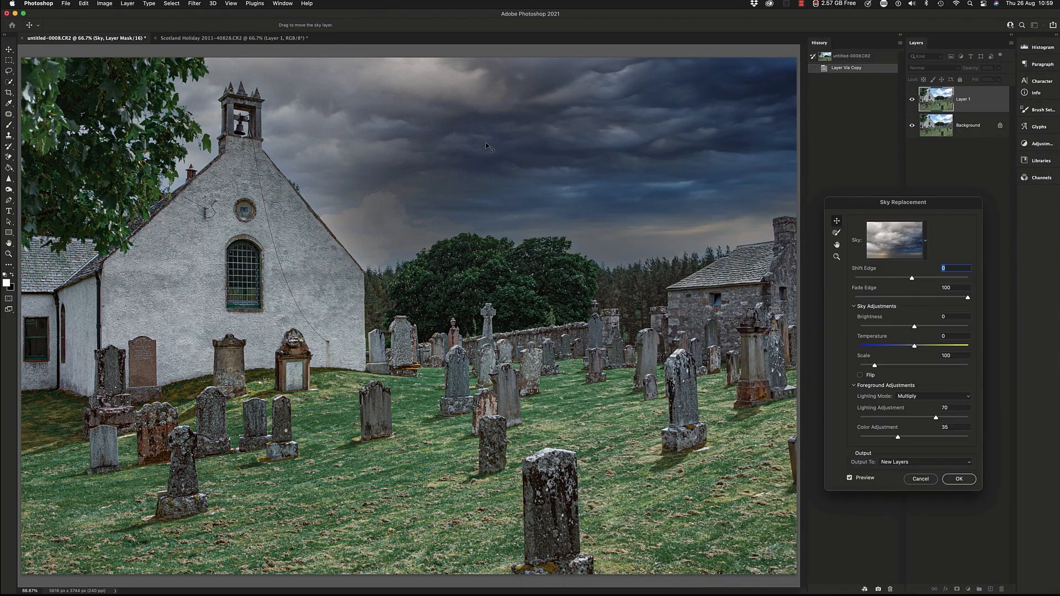
{"action": "left_click", "coordinate": [919, 248]}
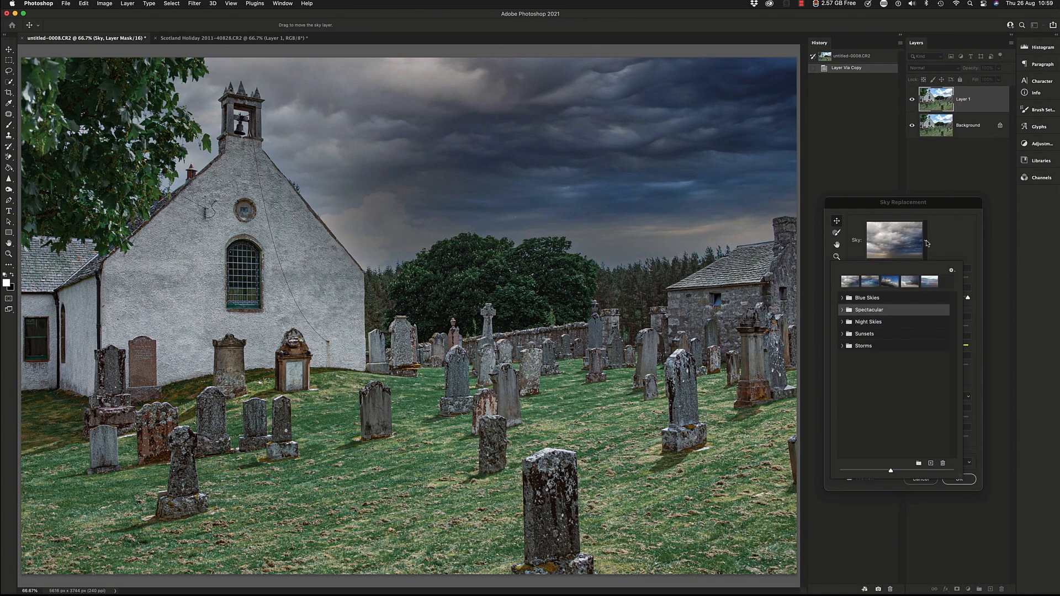
{"action": "left_click", "coordinate": [926, 243]}
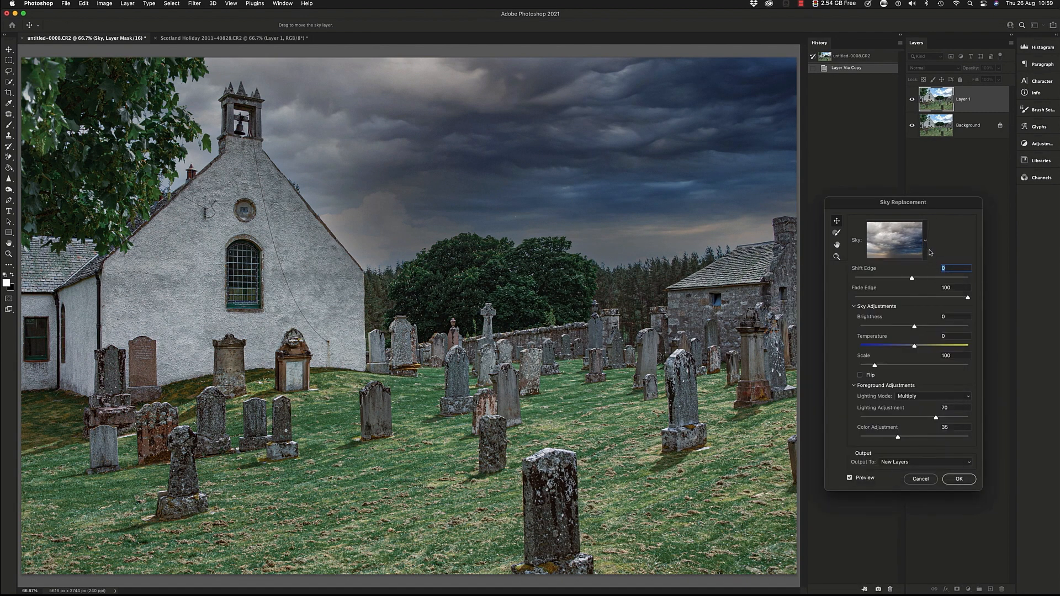
{"action": "left_click", "coordinate": [927, 243]}
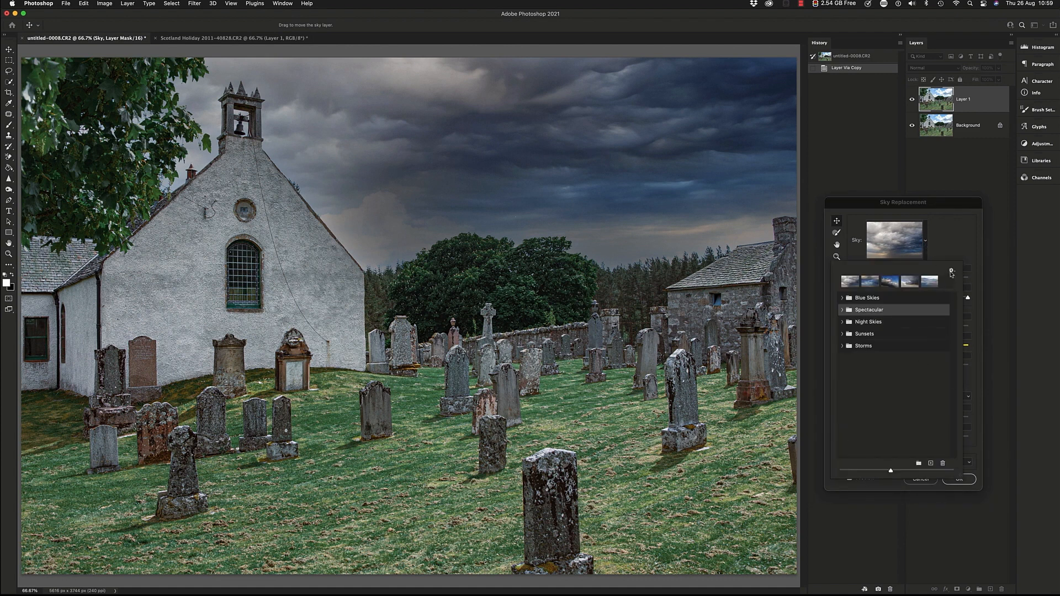
{"action": "left_click", "coordinate": [952, 272]}
{"action": "mouse_move", "coordinate": [964, 275]}
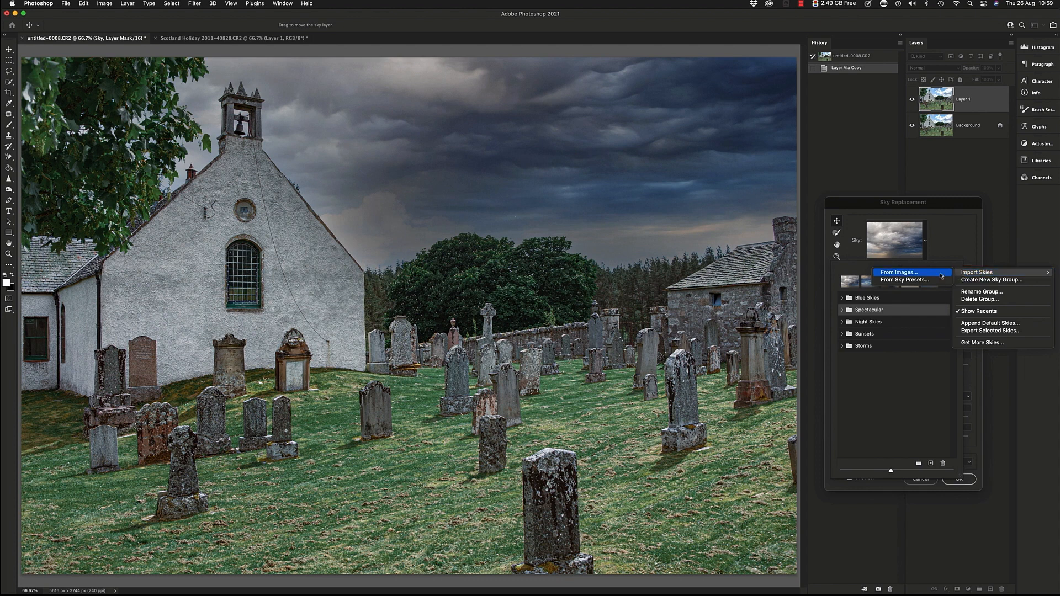
{"action": "left_click", "coordinate": [914, 282]}
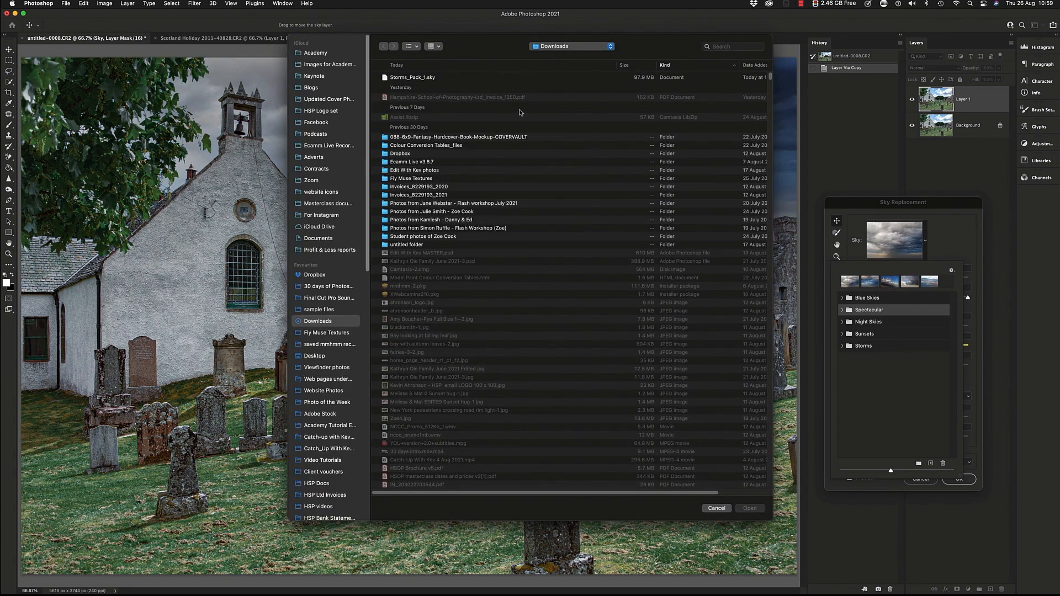
{"action": "left_click", "coordinate": [410, 78]}
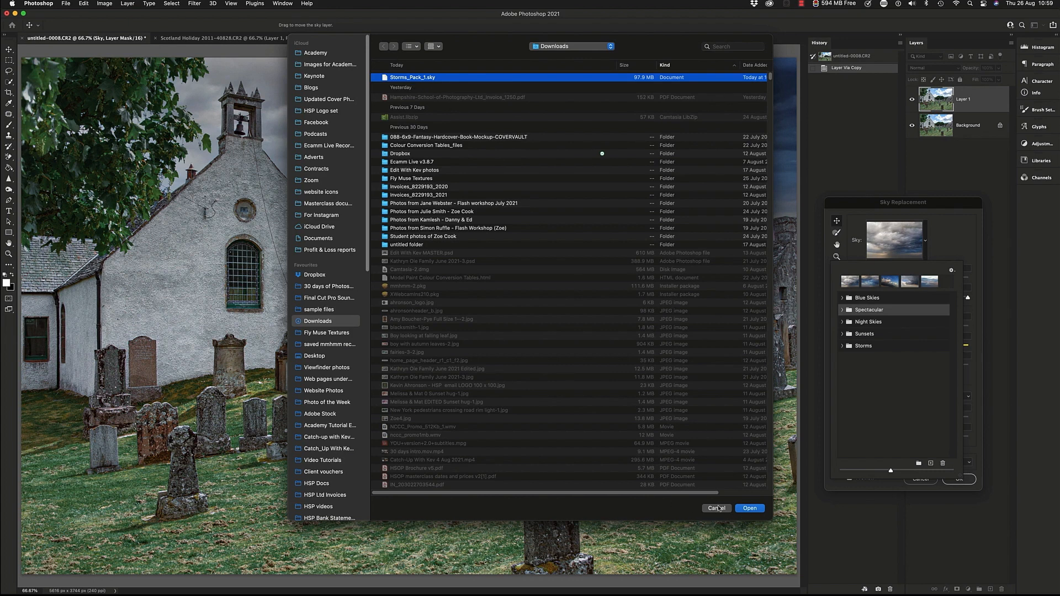
{"action": "key", "text": "Return"}
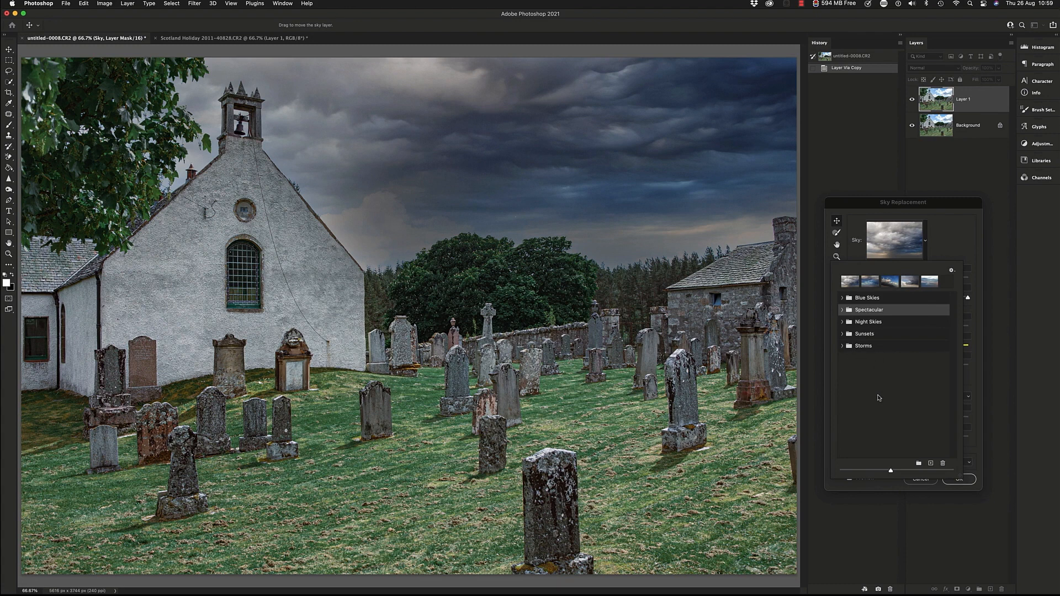
{"action": "left_click", "coordinate": [952, 254]}
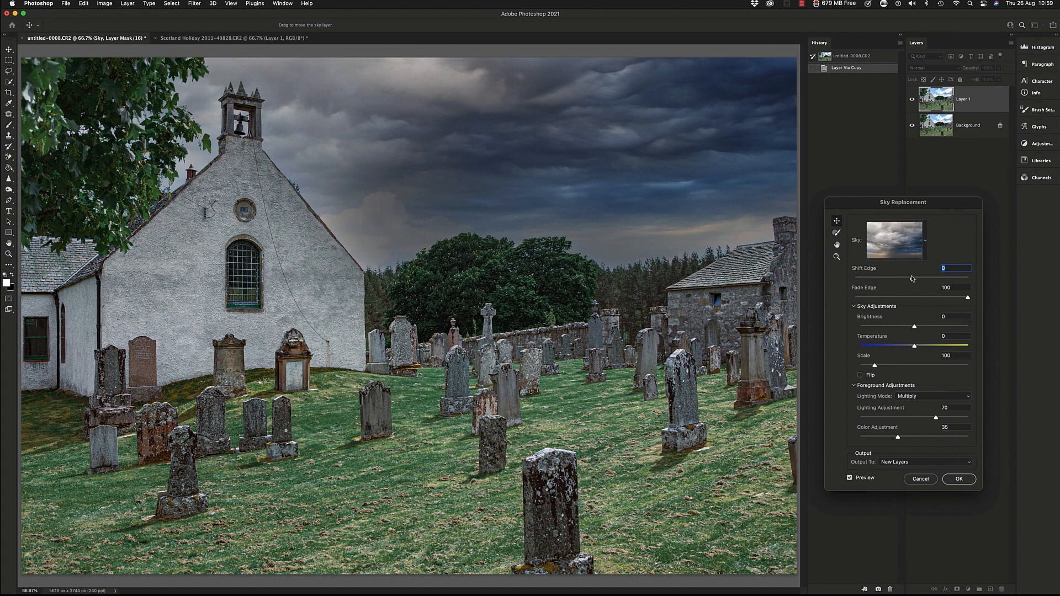
Step: Test the sky's Shift Edge at -100 and 100, then set it to 25
{"action": "left_click_drag", "start_coordinate": [913, 279], "coordinate": [855, 283]}
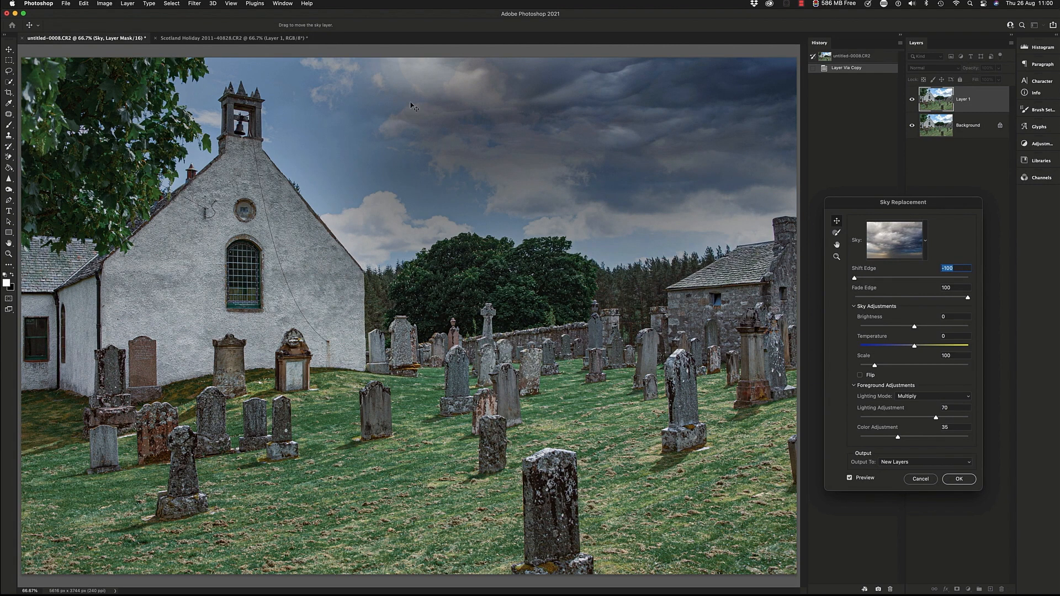
{"action": "left_click_drag", "start_coordinate": [855, 279], "coordinate": [969, 278]}
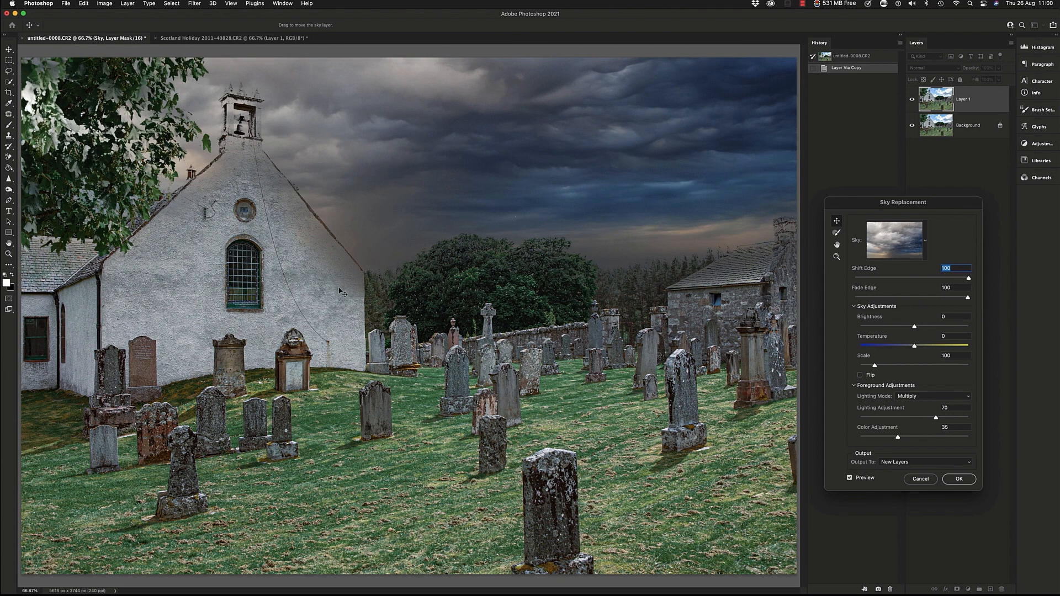
{"action": "left_click", "coordinate": [923, 277]}
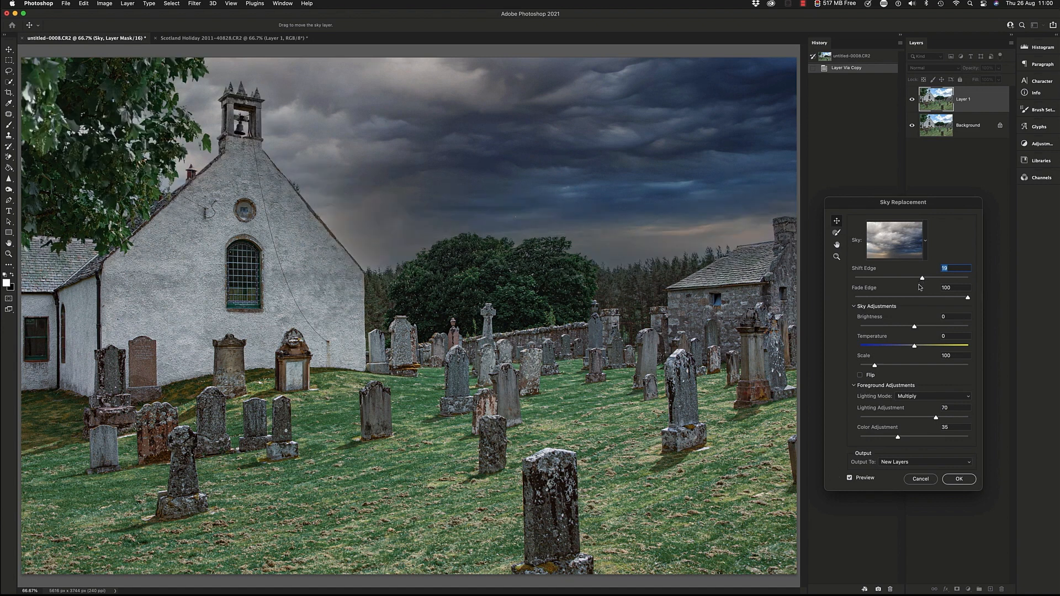
{"action": "left_click", "coordinate": [931, 278]}
Step: Compare Fade Edge values between 0 and 99, then set it to 75
{"action": "left_click_drag", "start_coordinate": [929, 280], "coordinate": [855, 300]}
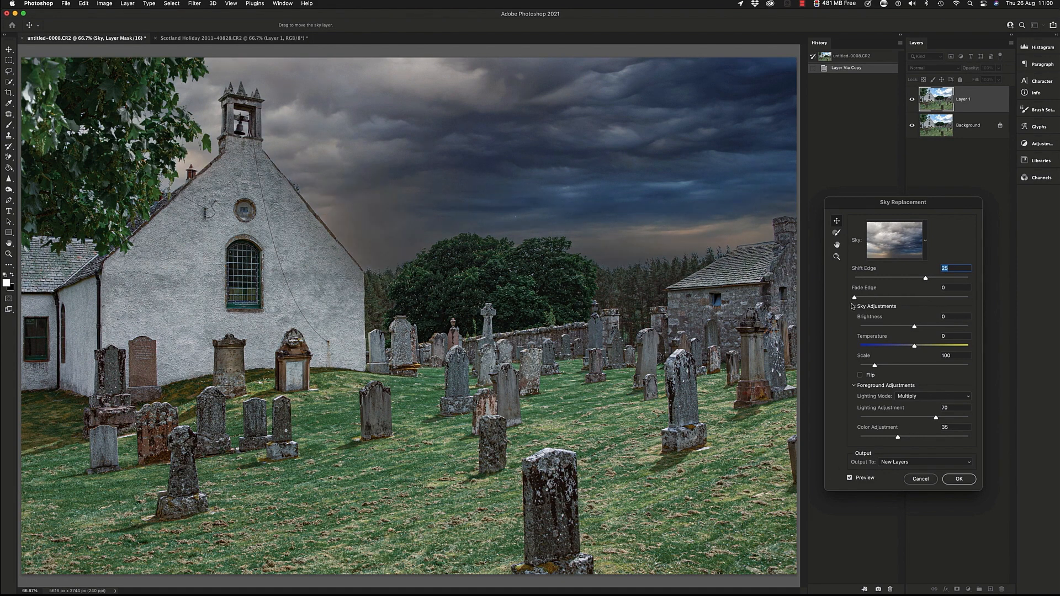
{"action": "left_click_drag", "start_coordinate": [855, 298], "coordinate": [963, 299]}
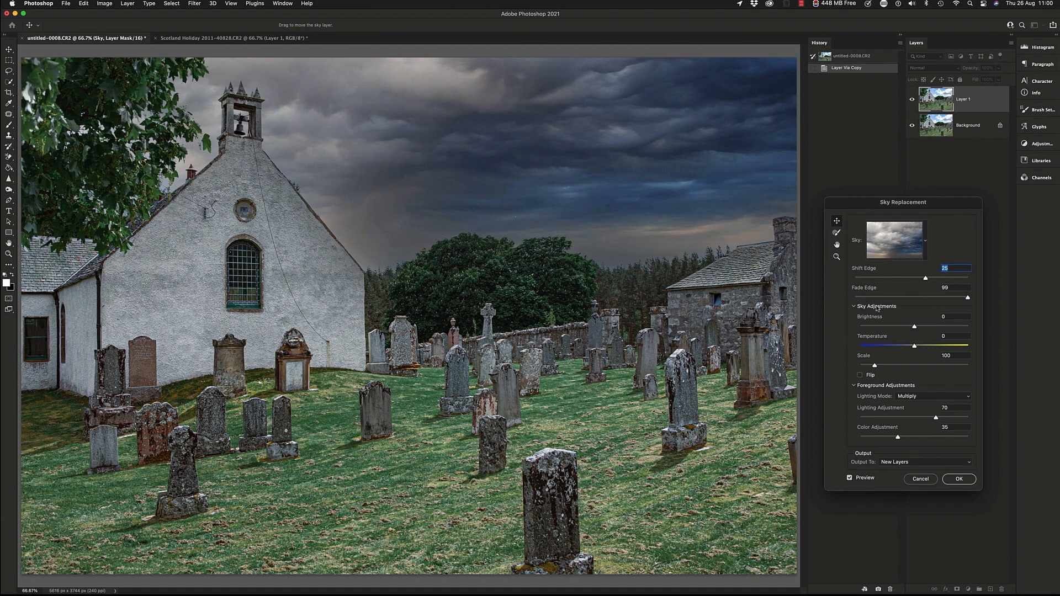
{"action": "left_click_drag", "start_coordinate": [964, 301], "coordinate": [855, 299]}
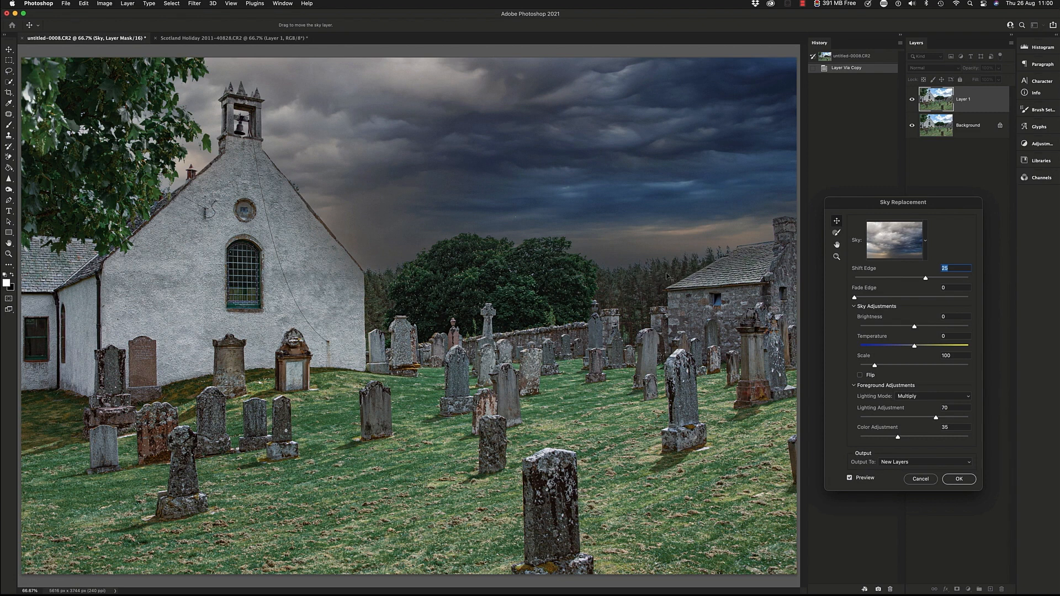
{"action": "left_click_drag", "start_coordinate": [855, 299], "coordinate": [909, 299]}
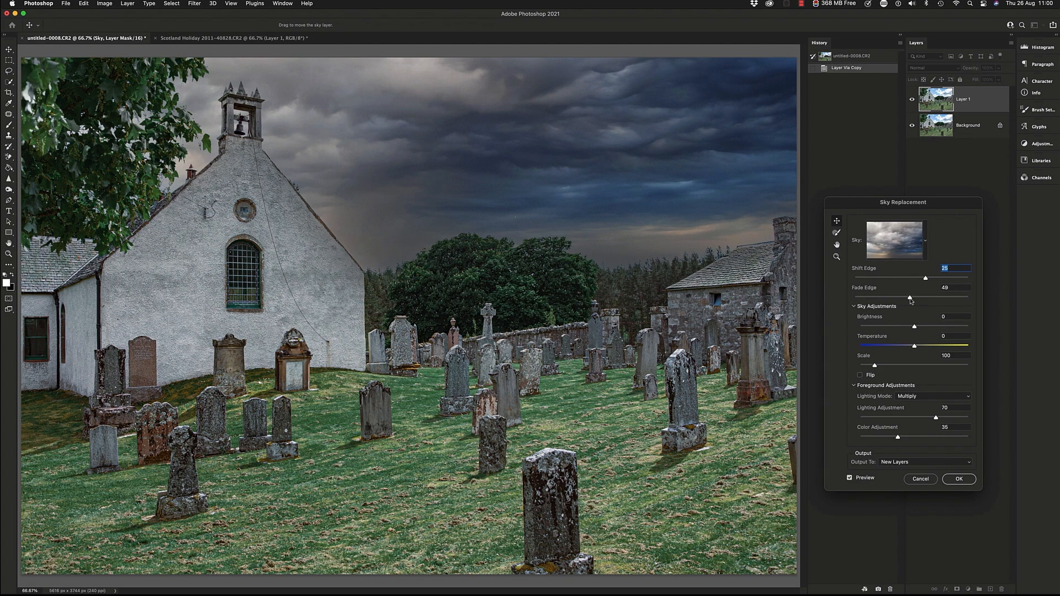
{"action": "left_click_drag", "start_coordinate": [911, 300], "coordinate": [941, 304]}
Step: Try a sky Brightness of -67, check the tree line beside the stone building, then set Brightness to 28
{"action": "left_click_drag", "start_coordinate": [914, 327], "coordinate": [878, 329]}
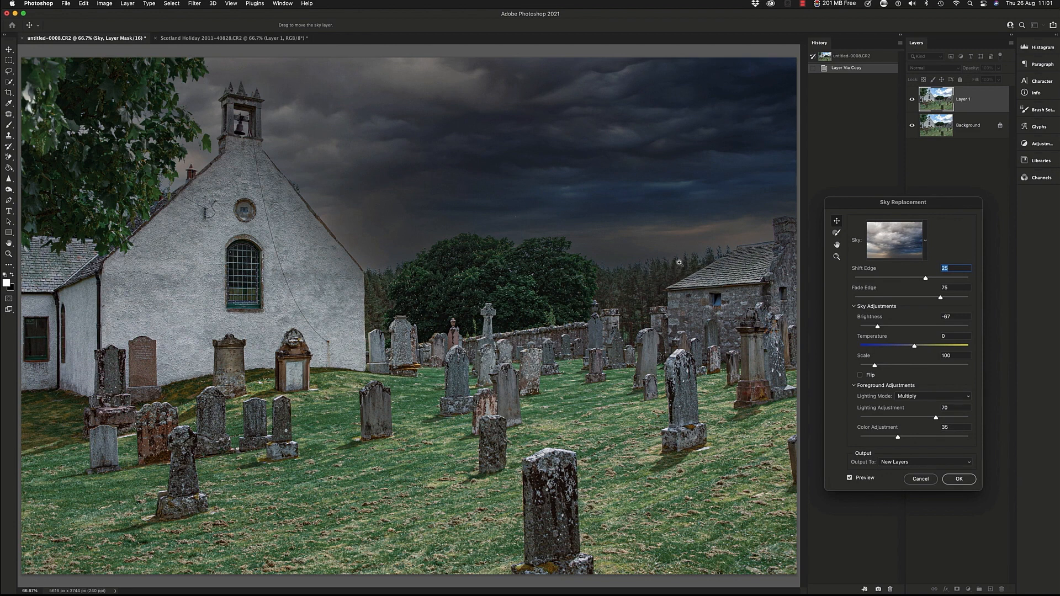
{"action": "left_click_drag", "start_coordinate": [676, 264], "coordinate": [714, 282]}
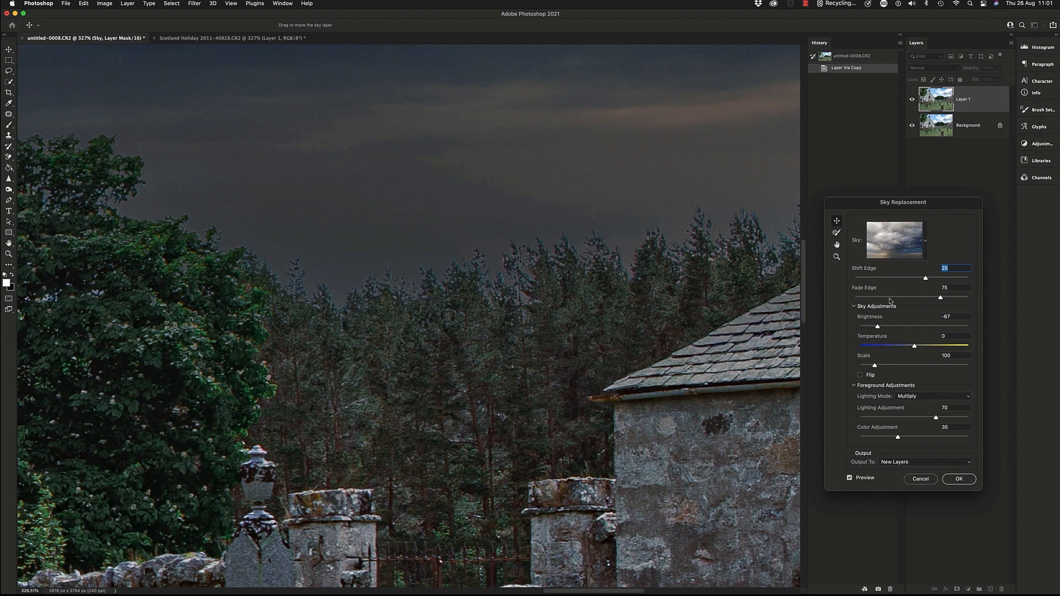
{"action": "left_click_drag", "start_coordinate": [877, 327], "coordinate": [925, 331]}
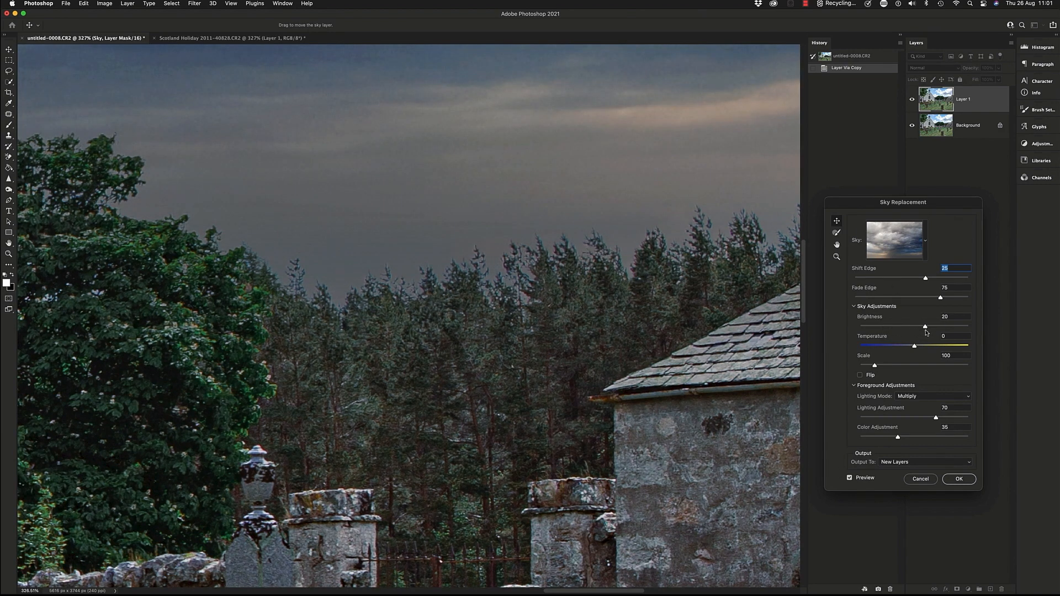
{"action": "left_click_drag", "start_coordinate": [926, 327], "coordinate": [928, 328]}
{"action": "key", "text": "super+0"}
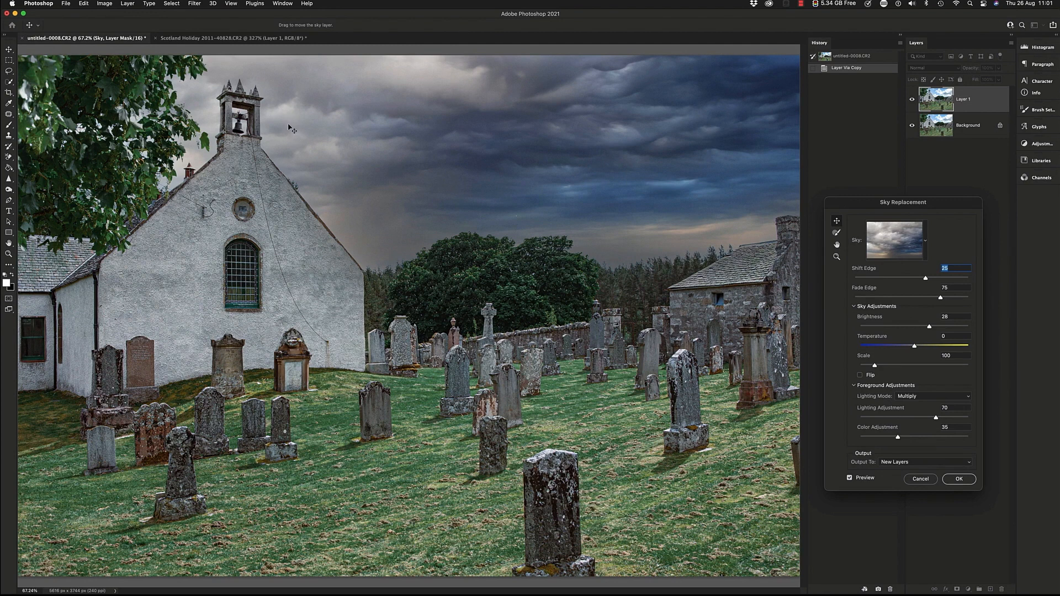
Step: Flip the replacement sky and compare the Screen lighting mode with Multiply, keeping Multiply
{"action": "left_click", "coordinate": [860, 376]}
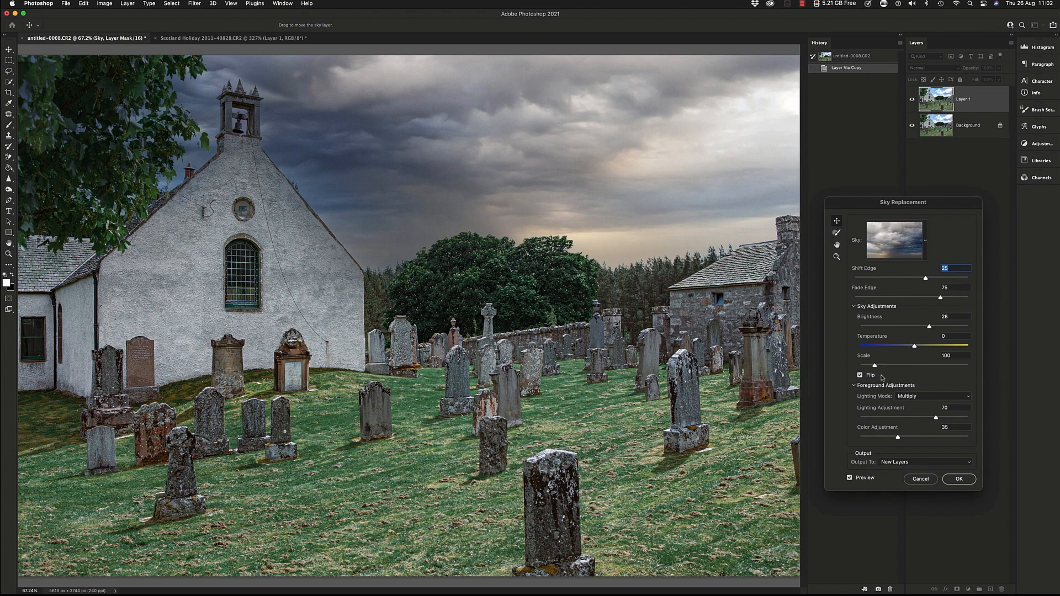
{"action": "left_click", "coordinate": [905, 396]}
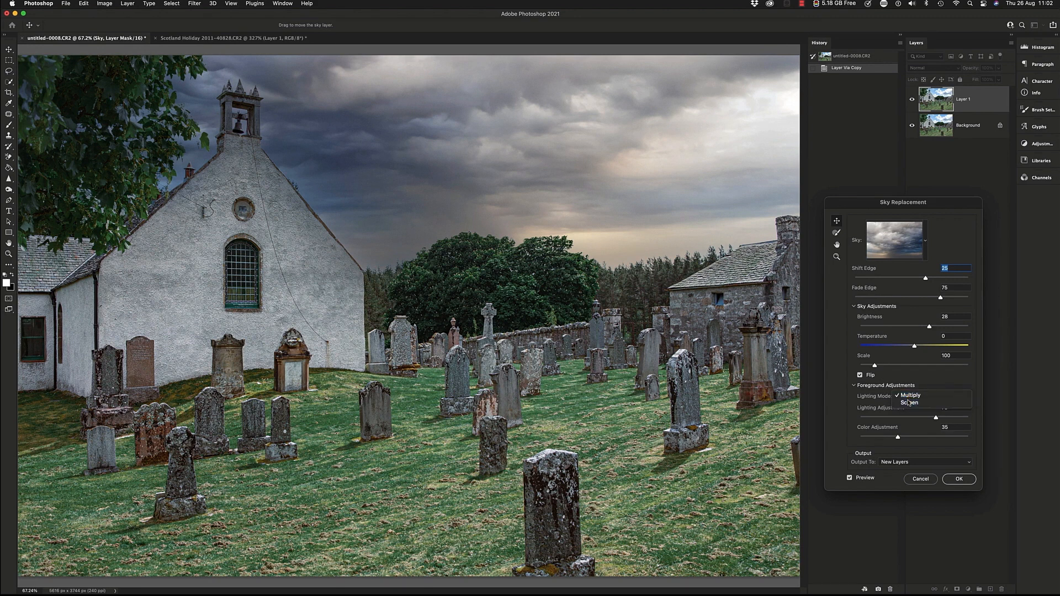
{"action": "left_click", "coordinate": [902, 404]}
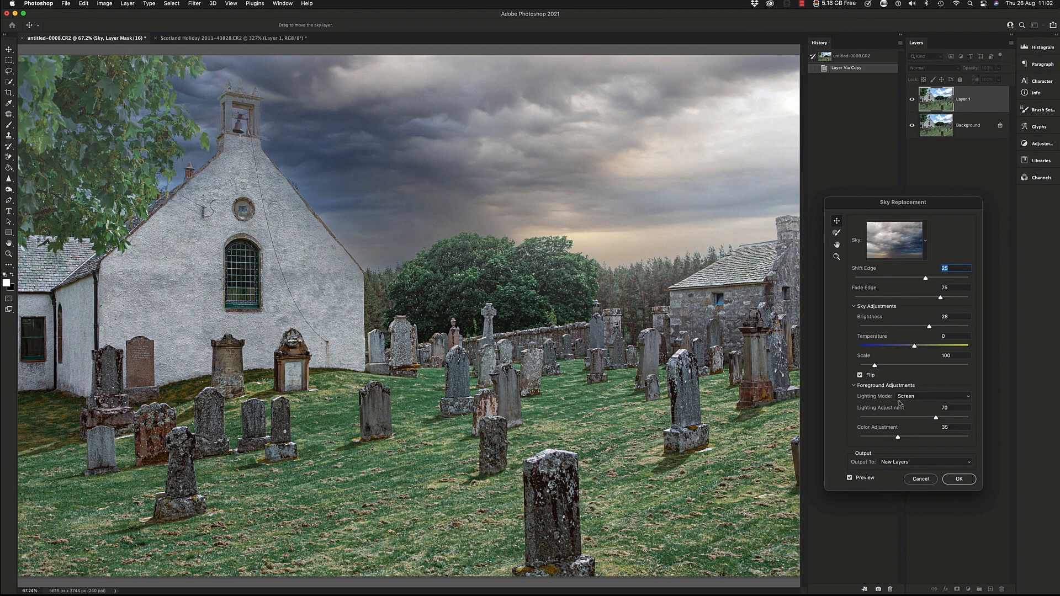
{"action": "left_click", "coordinate": [906, 397]}
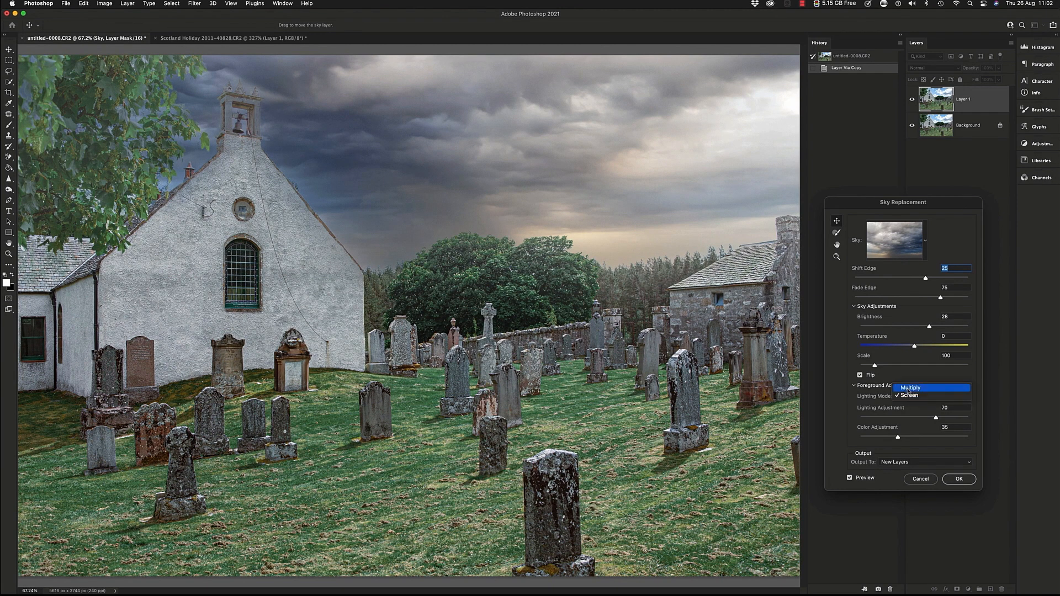
{"action": "left_click", "coordinate": [907, 389]}
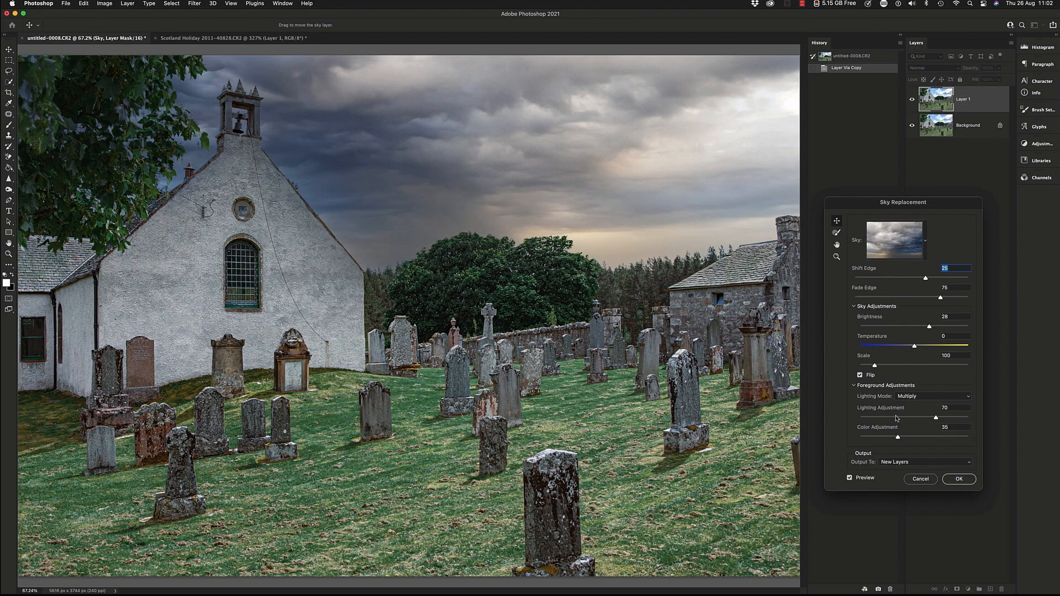
Step: Set the foreground Lighting Adjustment to 1 and the Color Adjustment to 0
{"action": "mouse_move", "coordinate": [936, 417]}
{"action": "left_mouse_down"}
{"action": "mouse_move", "coordinate": [859, 422]}
{"action": "mouse_move", "coordinate": [961, 418]}
{"action": "mouse_move", "coordinate": [927, 419]}
{"action": "left_mouse_up"}
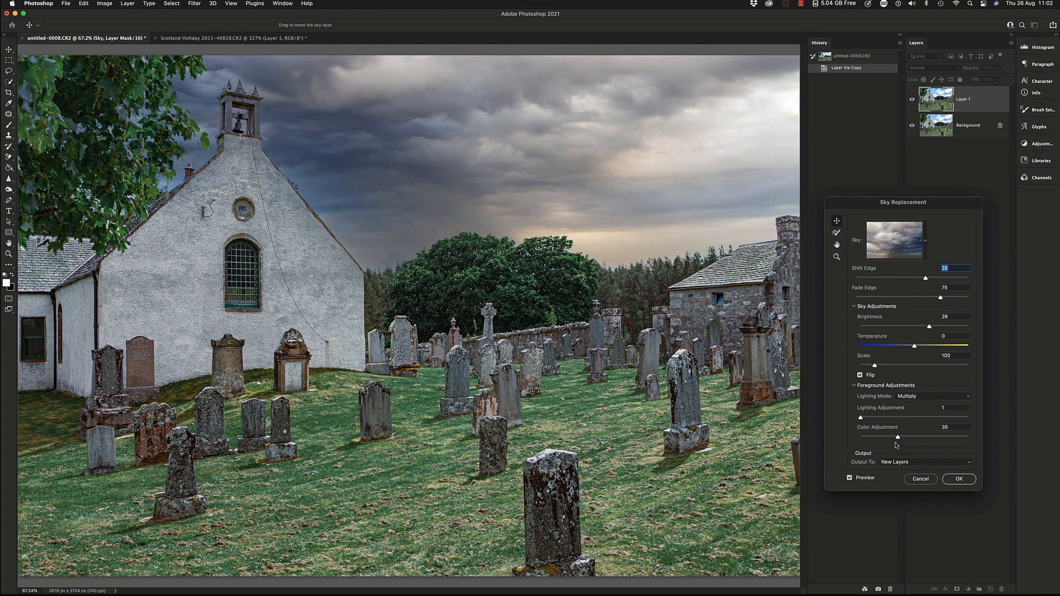
{"action": "left_click_drag", "start_coordinate": [899, 441], "coordinate": [964, 445]}
{"action": "left_click_drag", "start_coordinate": [916, 433], "coordinate": [852, 432]}
Step: Cool the replacement sky by setting its Temperature to -79
{"action": "left_click_drag", "start_coordinate": [914, 347], "coordinate": [874, 346]}
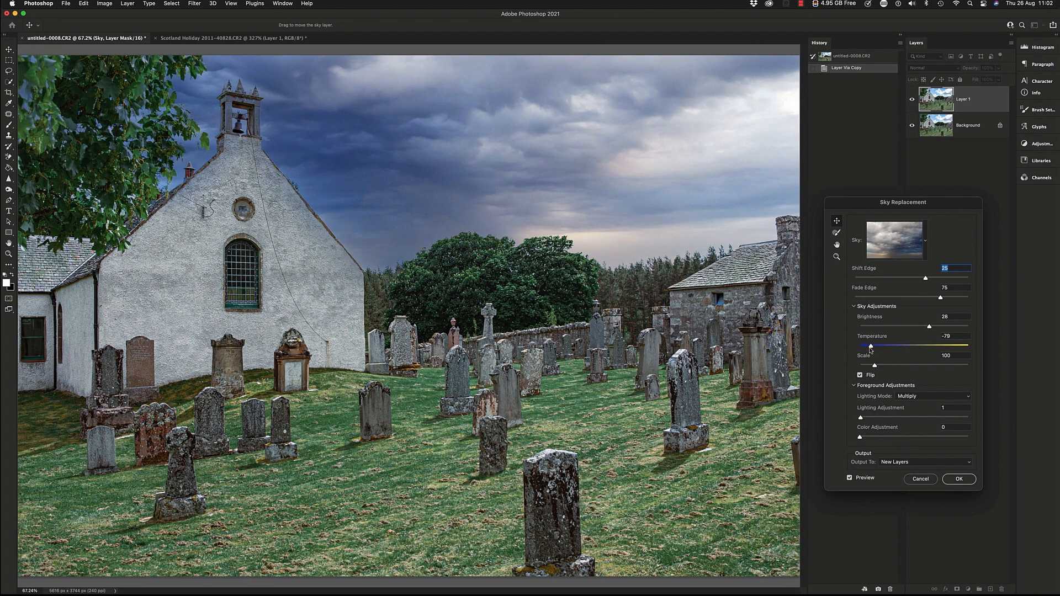
Step: Warm the replacement sky to a Temperature of 35 and apply the sky replacement as New Layers
{"action": "left_click_drag", "start_coordinate": [871, 347], "coordinate": [935, 345]}
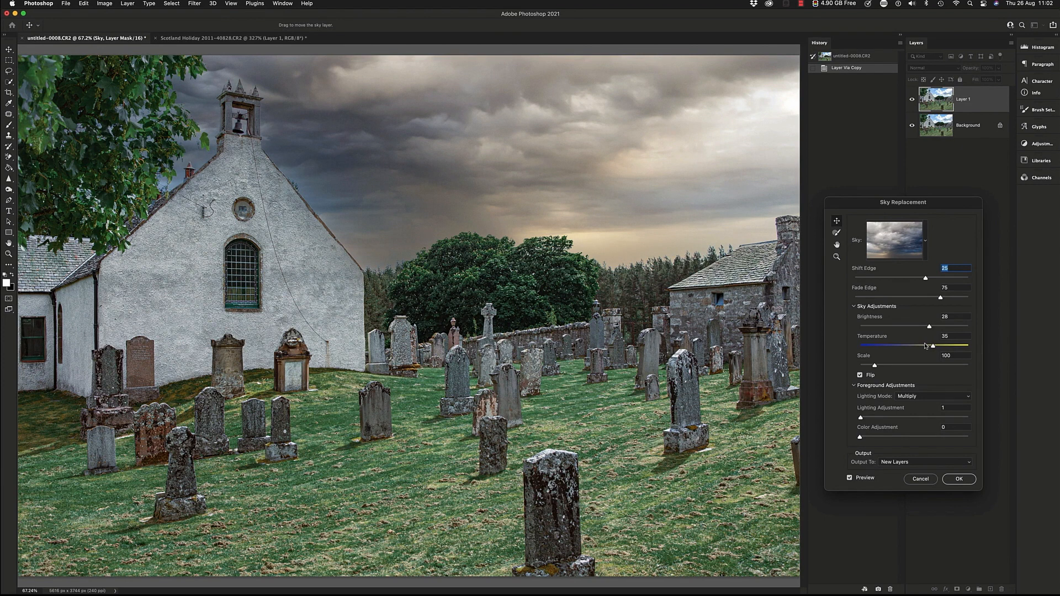
{"action": "left_click", "coordinate": [914, 467]}
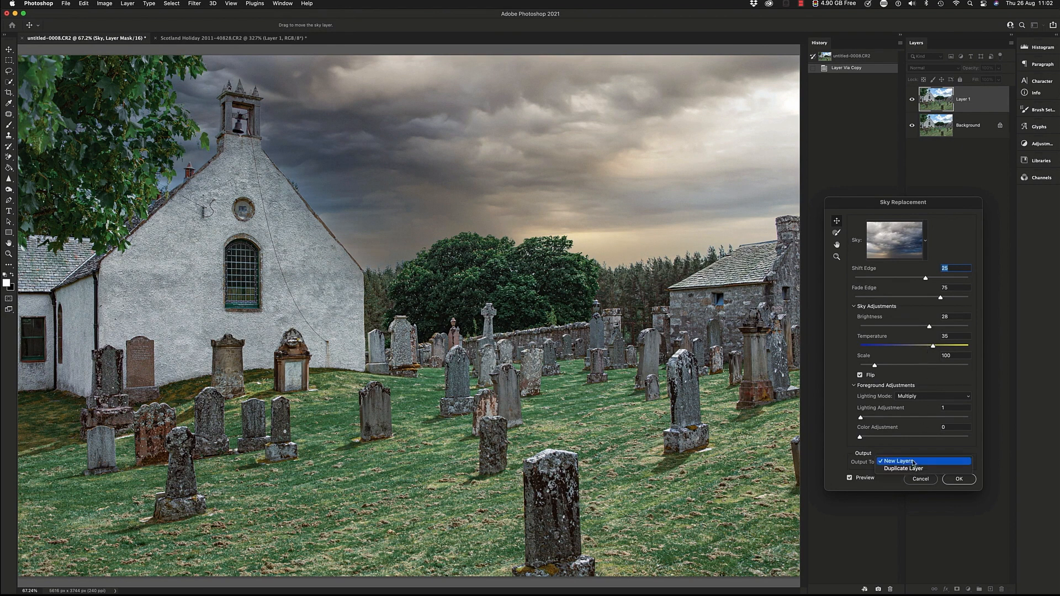
{"action": "left_click", "coordinate": [914, 463]}
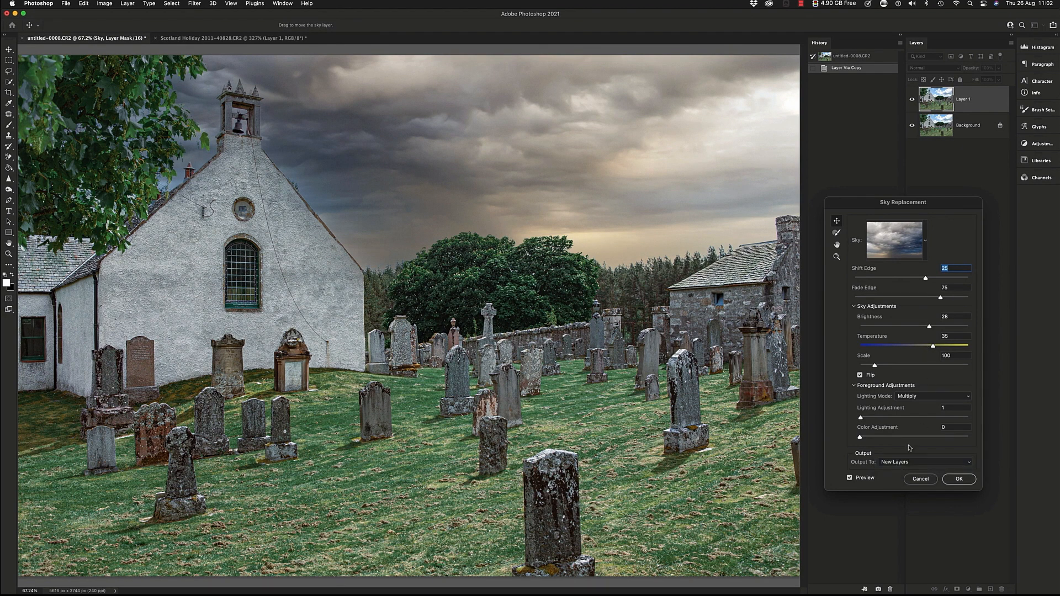
{"action": "left_click", "coordinate": [956, 479]}
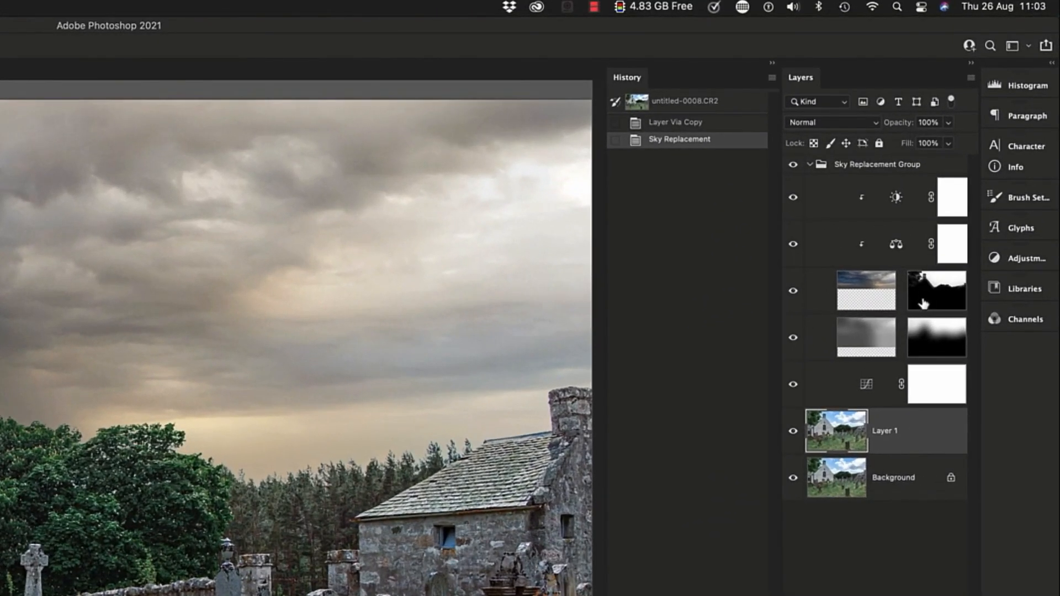
Step: Try a brush stroke on the Sky layer's mask along the church's sloping roof edge and undo it
{"action": "left_click", "coordinate": [923, 303]}
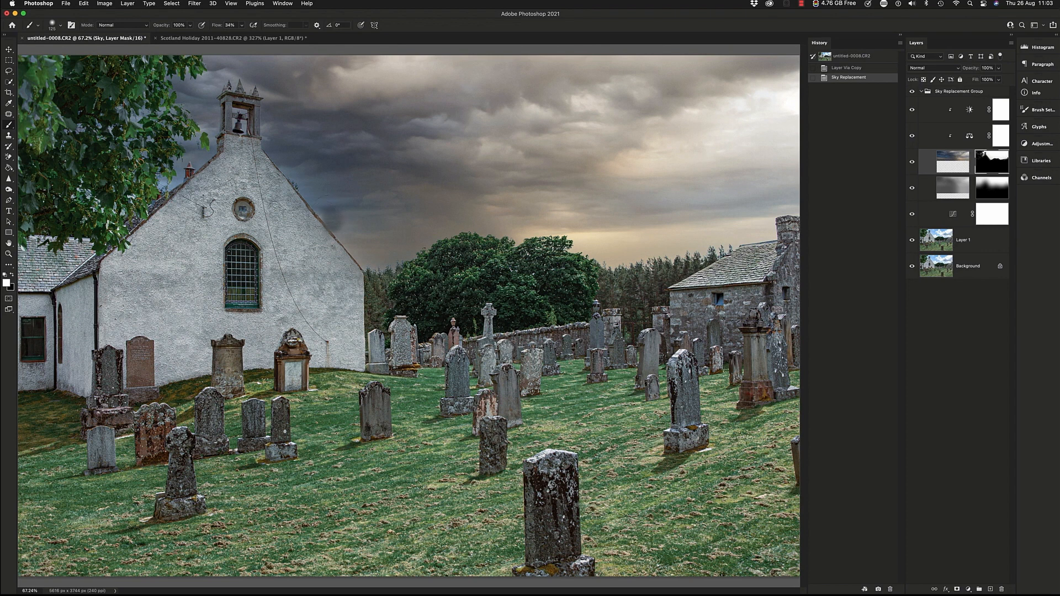
{"action": "mouse_move", "coordinate": [320, 212]}
{"action": "left_mouse_down"}
{"action": "mouse_move", "coordinate": [313, 227]}
{"action": "mouse_move", "coordinate": [298, 198]}
{"action": "mouse_move", "coordinate": [312, 252]}
{"action": "left_mouse_up"}
{"action": "key", "text": "super+z"}
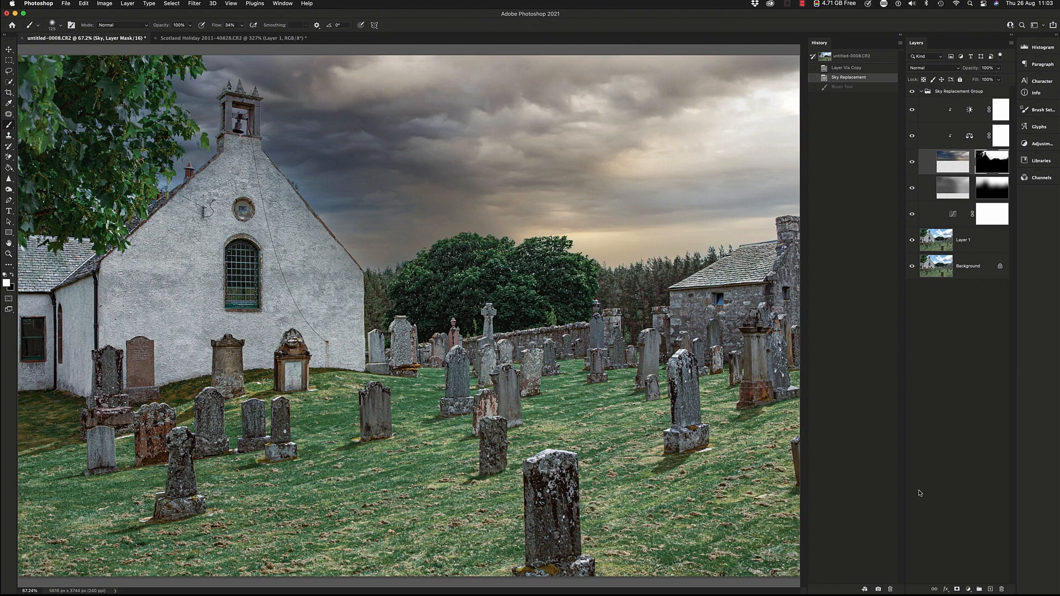
Step: Switch to the Scotland Holiday lake photo, fit it to the window and start Sky Replacement
{"action": "left_click", "coordinate": [212, 38]}
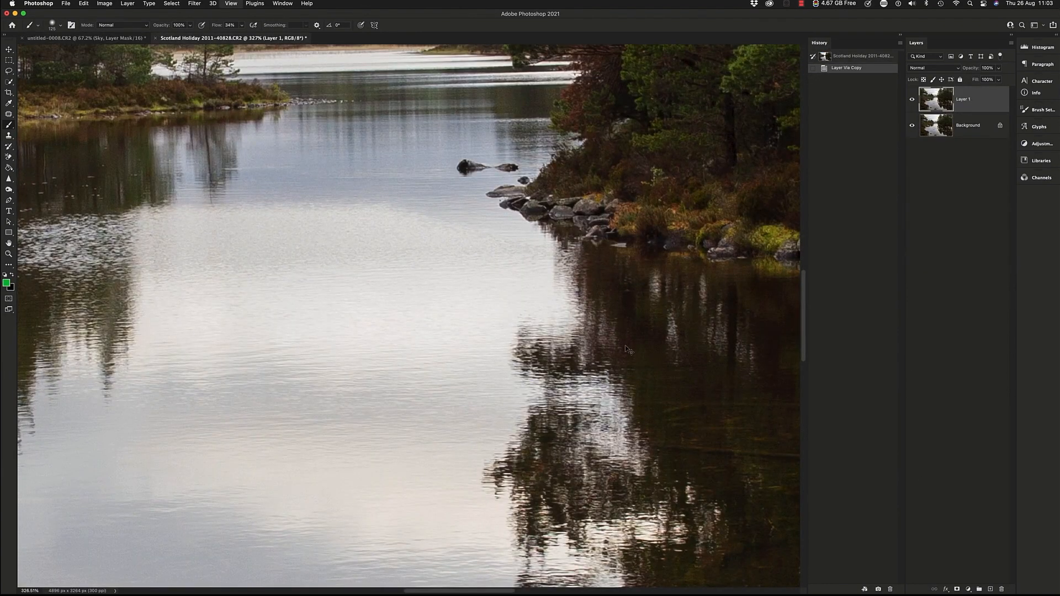
{"action": "key", "text": "super+0"}
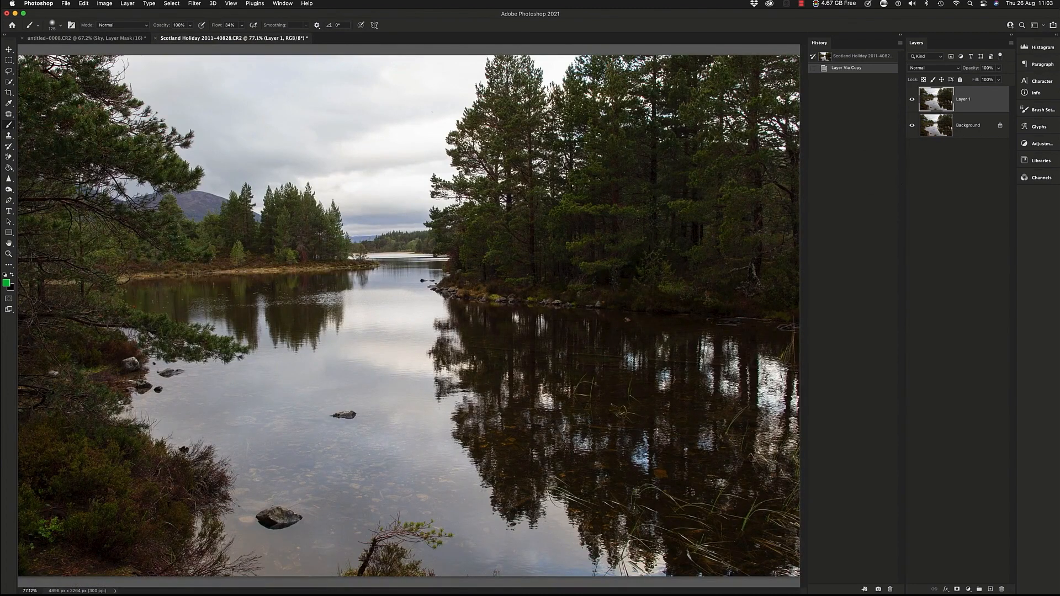
{"action": "left_click", "coordinate": [84, 4]}
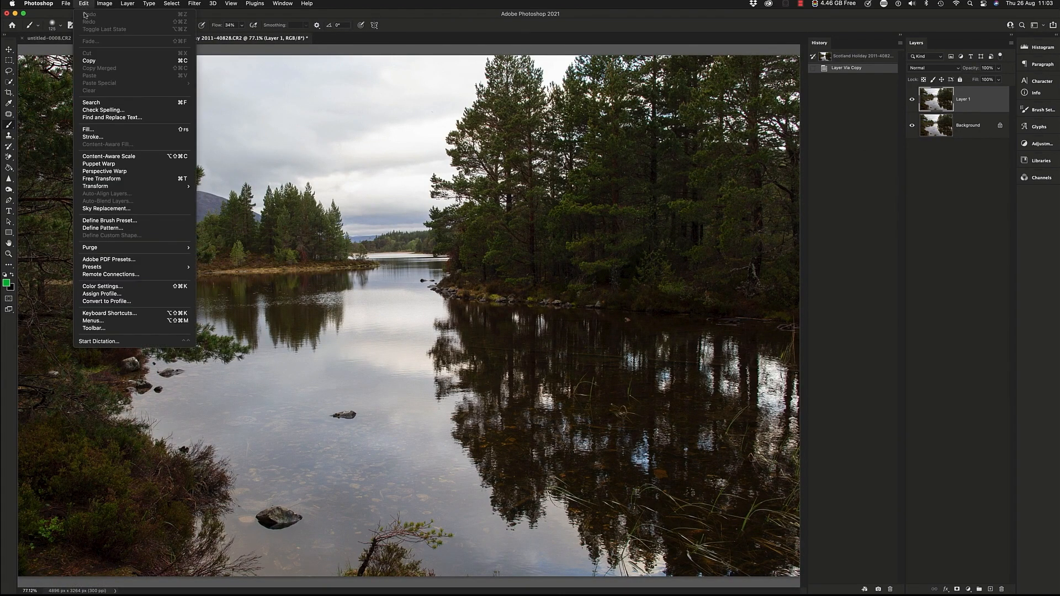
{"action": "left_click", "coordinate": [111, 209]}
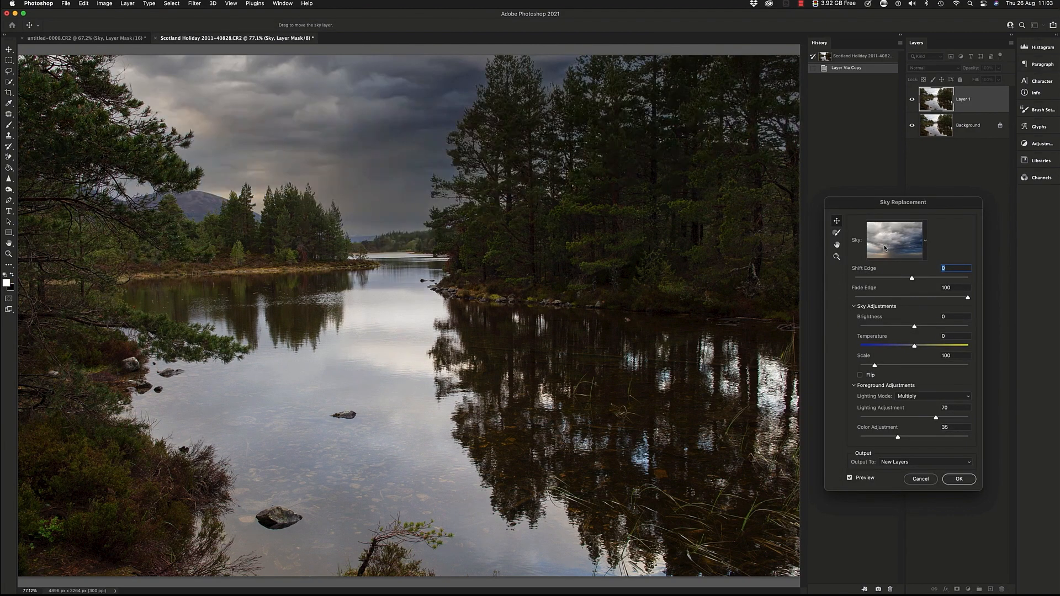
Step: Show the Spectacular sky presets and enlarge both the preset picker and its thumbnails
{"action": "left_click", "coordinate": [926, 243]}
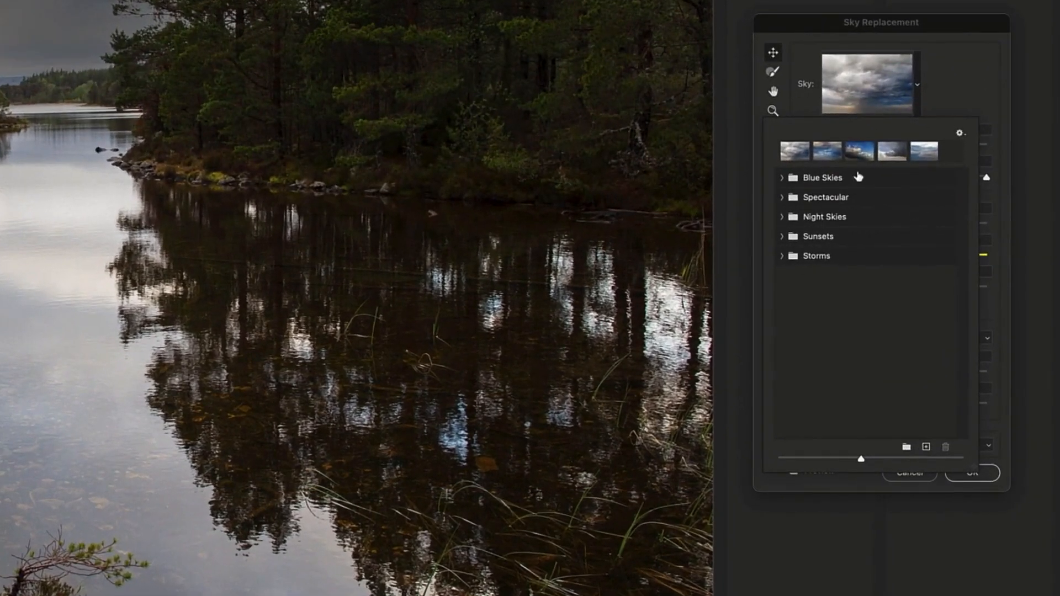
{"action": "left_click", "coordinate": [783, 199]}
{"action": "left_click", "coordinate": [783, 198]}
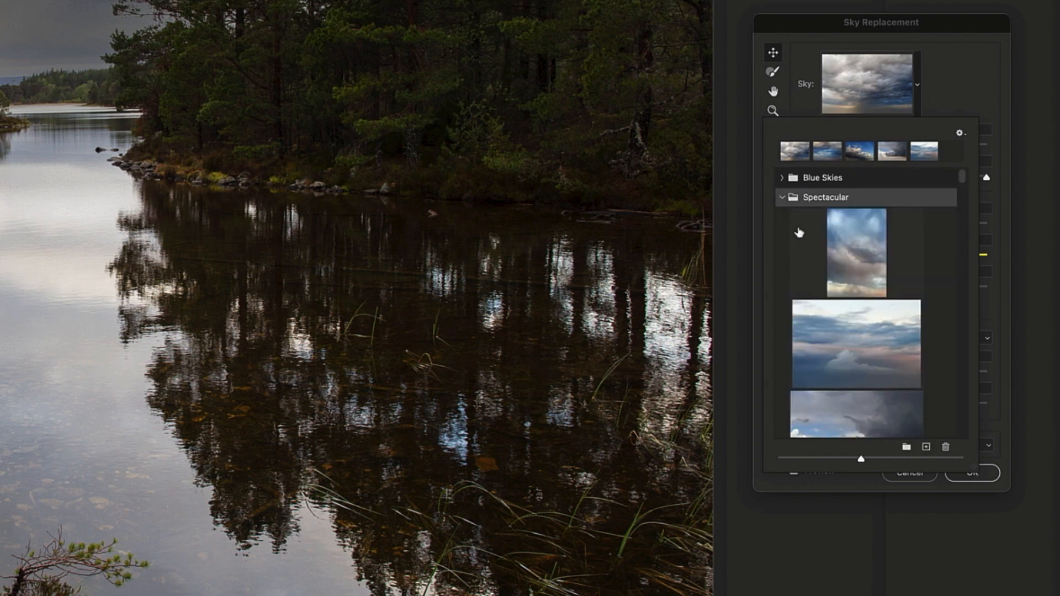
{"action": "left_click_drag", "start_coordinate": [964, 183], "coordinate": [963, 222]}
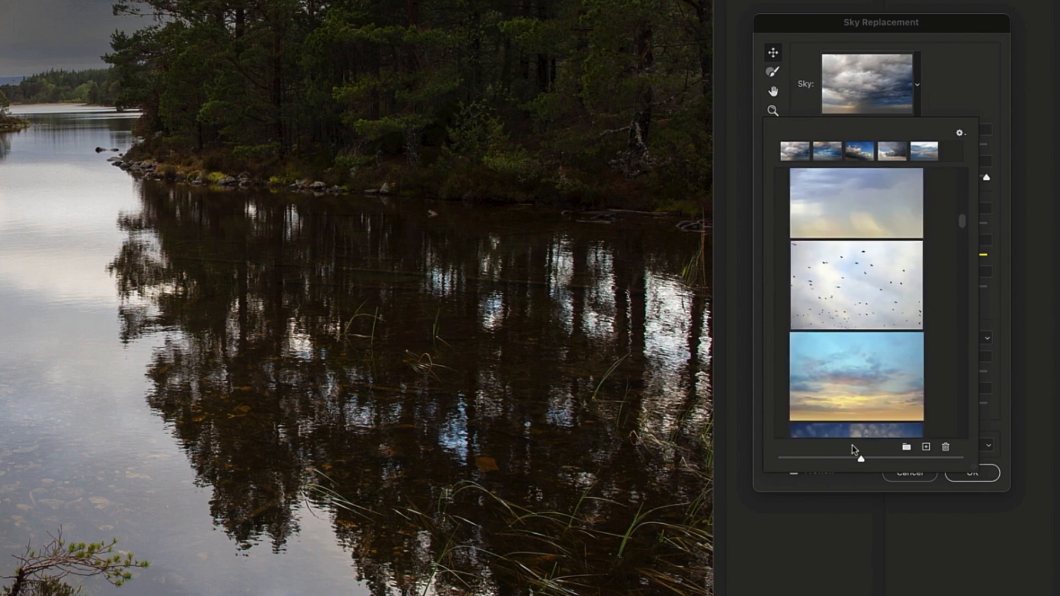
{"action": "left_click_drag", "start_coordinate": [861, 460], "coordinate": [799, 469]}
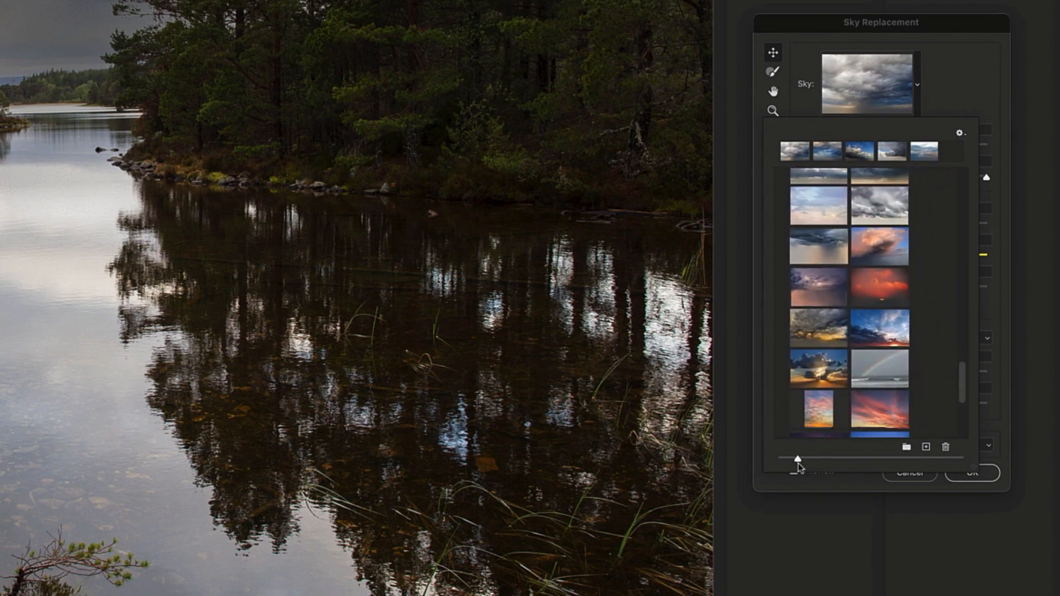
{"action": "left_click_drag", "start_coordinate": [974, 473], "coordinate": [1059, 558]}
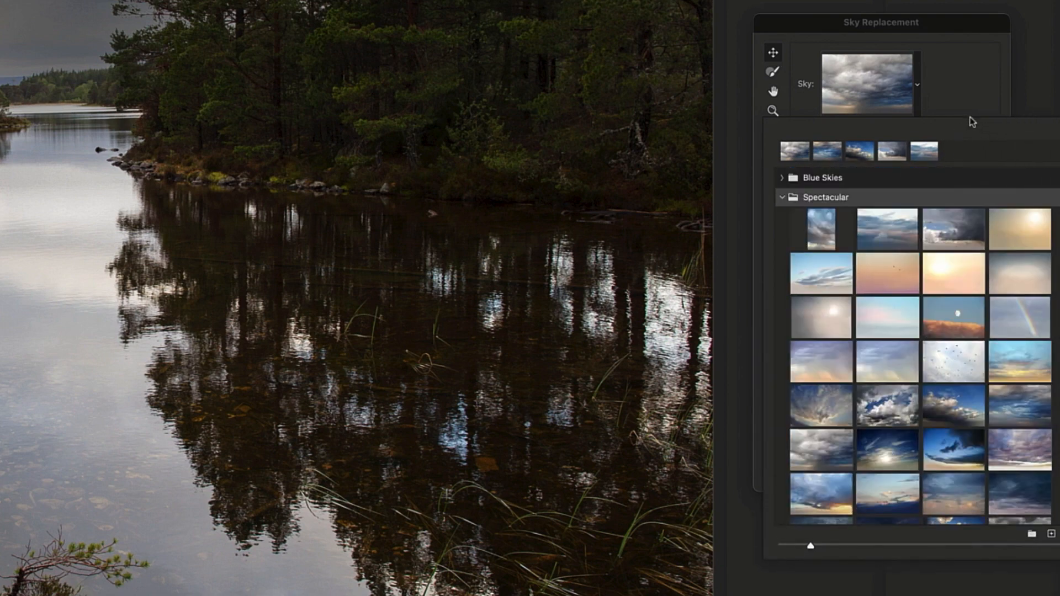
{"action": "left_click_drag", "start_coordinate": [811, 547], "coordinate": [994, 568]}
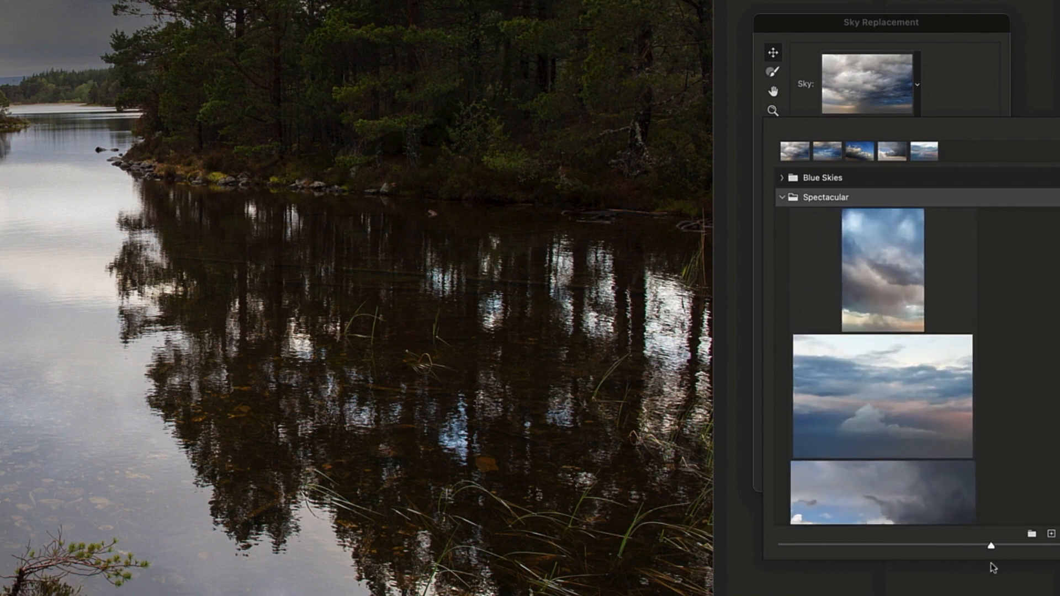
Step: Browse the Spectacular skies and choose the one with purple clouds above a pale horizon
{"action": "scroll", "coordinate": [911, 403], "scroll_direction": "down", "scroll_amount": 1}
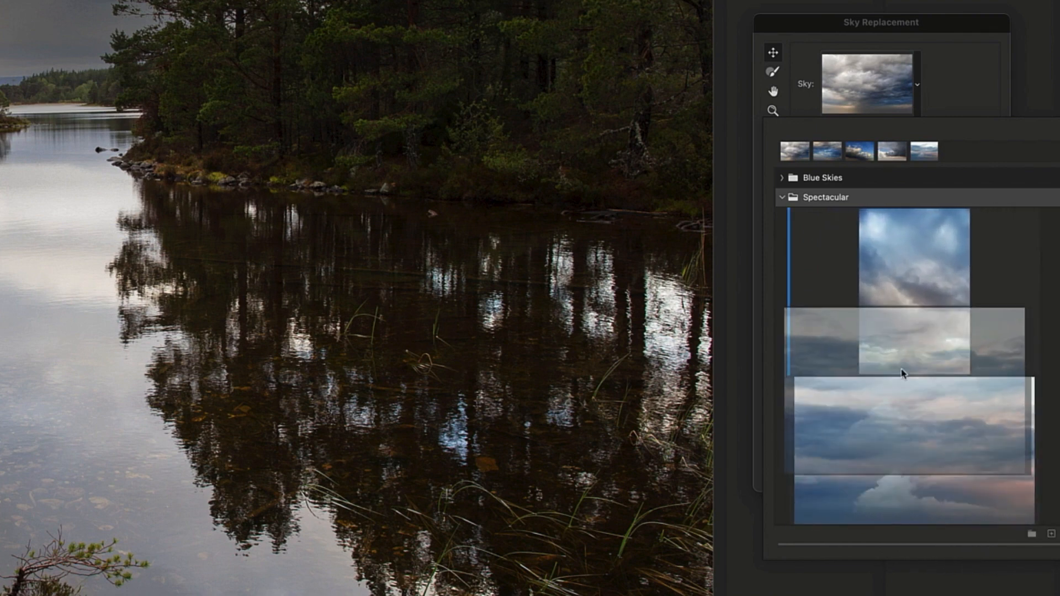
{"action": "scroll", "coordinate": [903, 373], "scroll_direction": "down", "scroll_amount": 5}
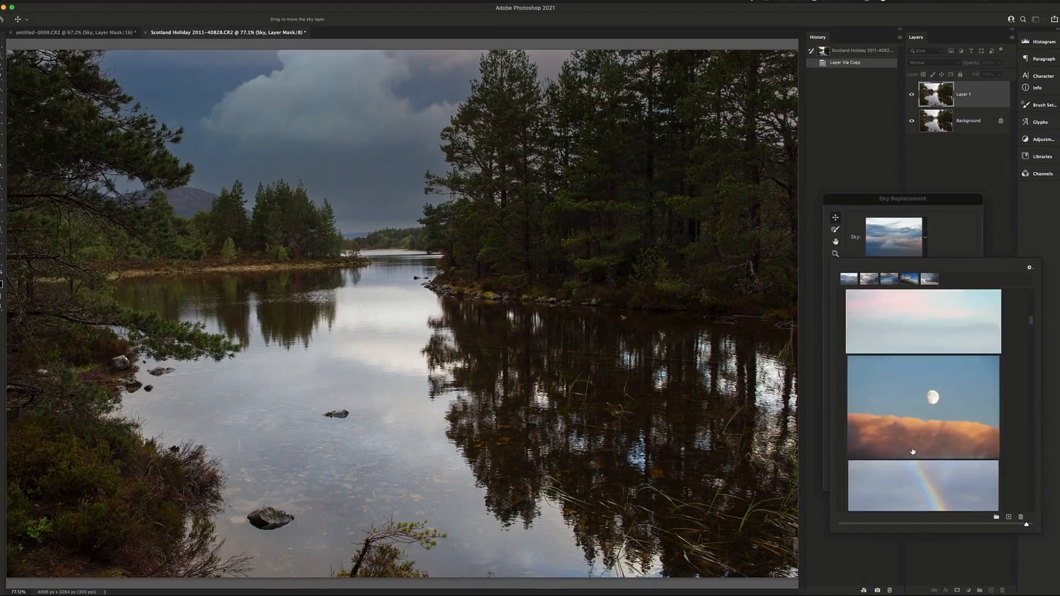
{"action": "scroll", "coordinate": [913, 451], "scroll_direction": "down", "scroll_amount": 8}
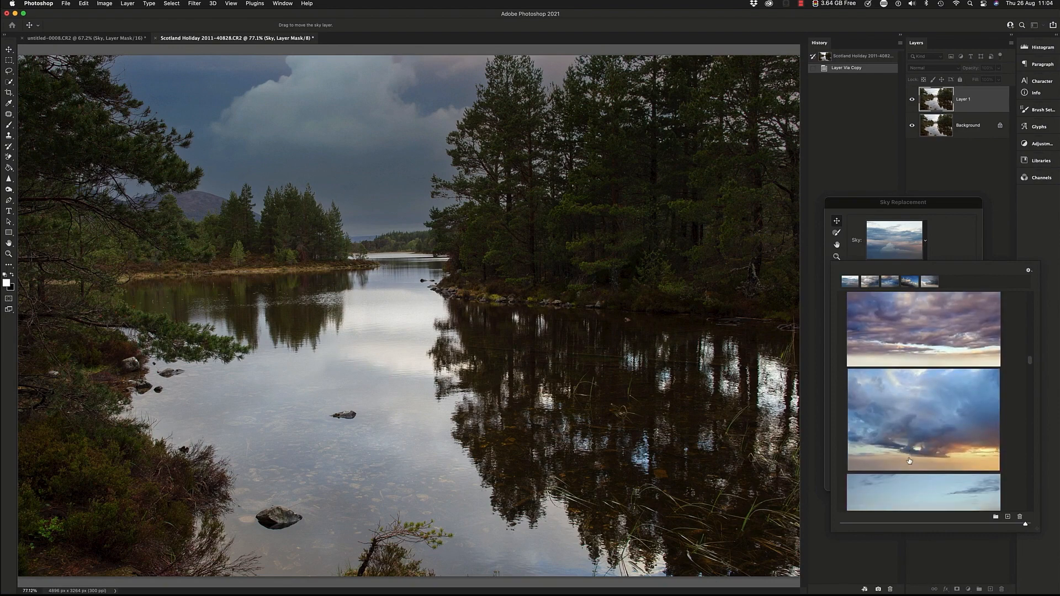
{"action": "scroll", "coordinate": [909, 460], "scroll_direction": "up", "scroll_amount": 1}
{"action": "left_click", "coordinate": [907, 340]}
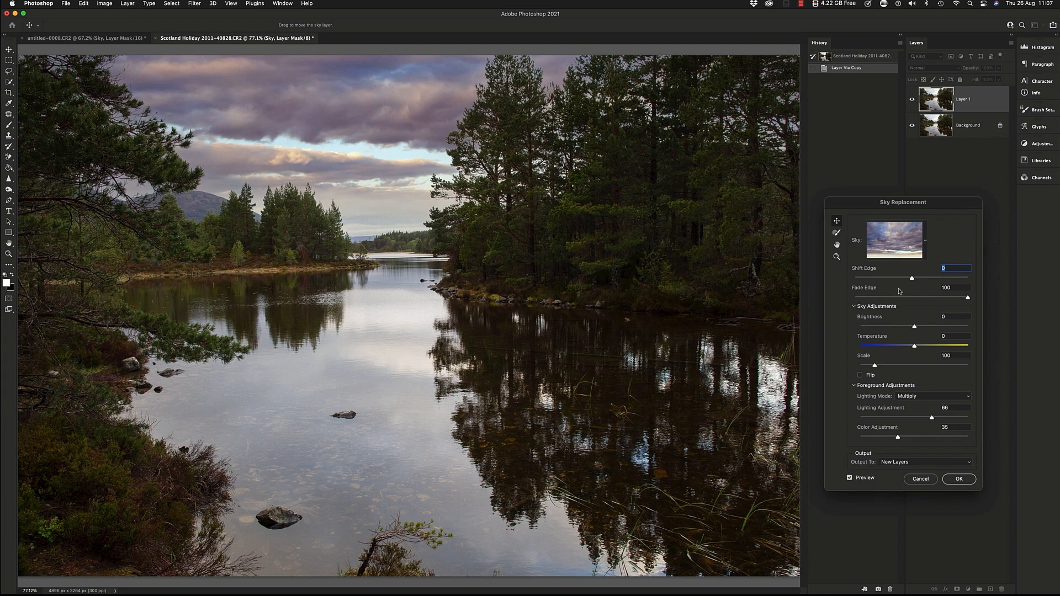
Step: Try Shift Edge values of -67 and 61, settle on -4, and set the Fade Edge to 54
{"action": "left_click_drag", "start_coordinate": [912, 278], "coordinate": [896, 280]}
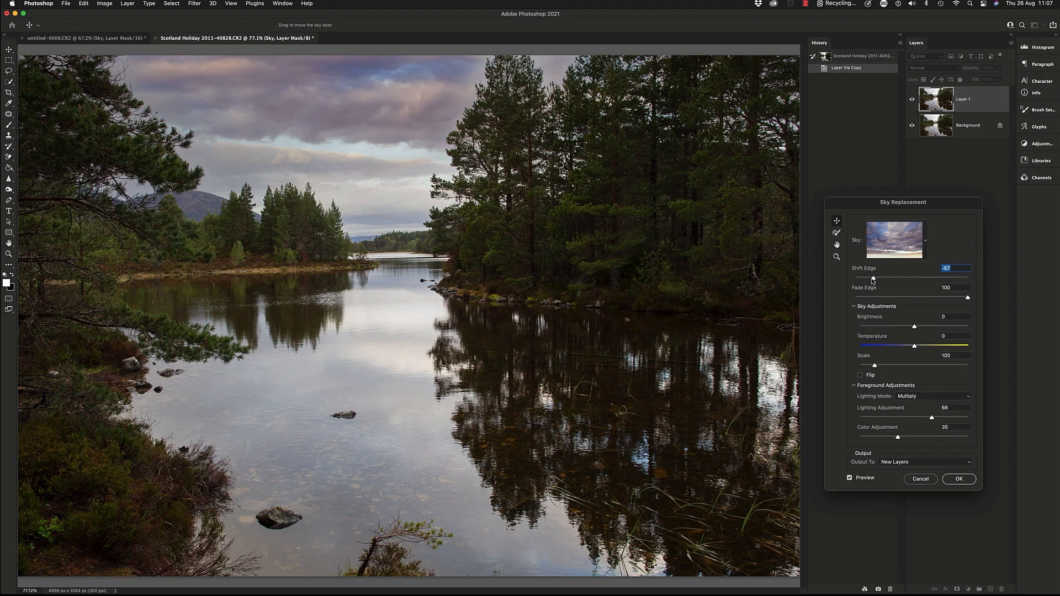
{"action": "left_click_drag", "start_coordinate": [874, 280], "coordinate": [878, 281]}
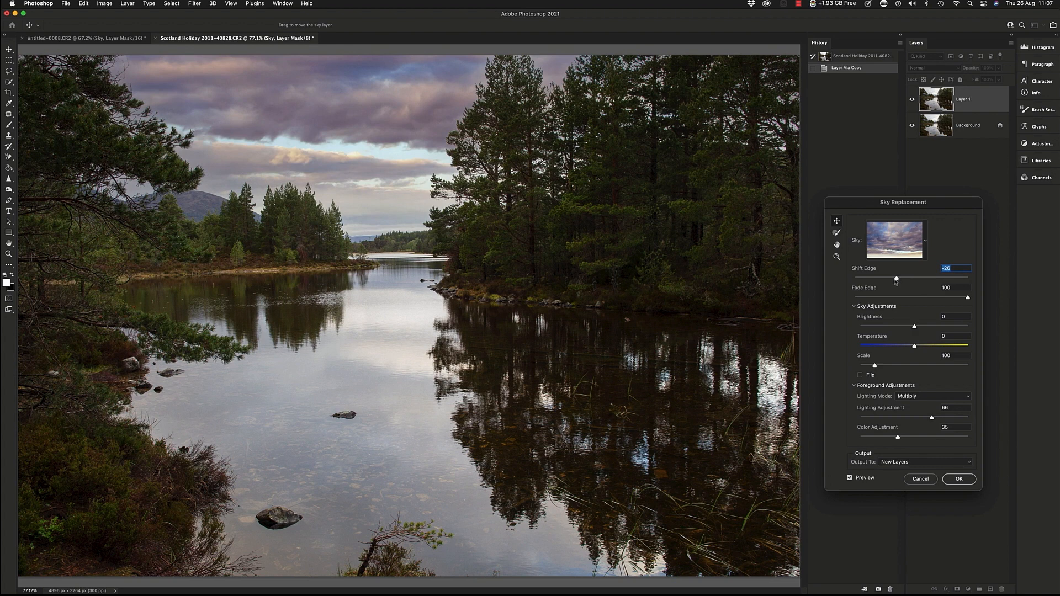
{"action": "left_click_drag", "start_coordinate": [895, 281], "coordinate": [938, 283]}
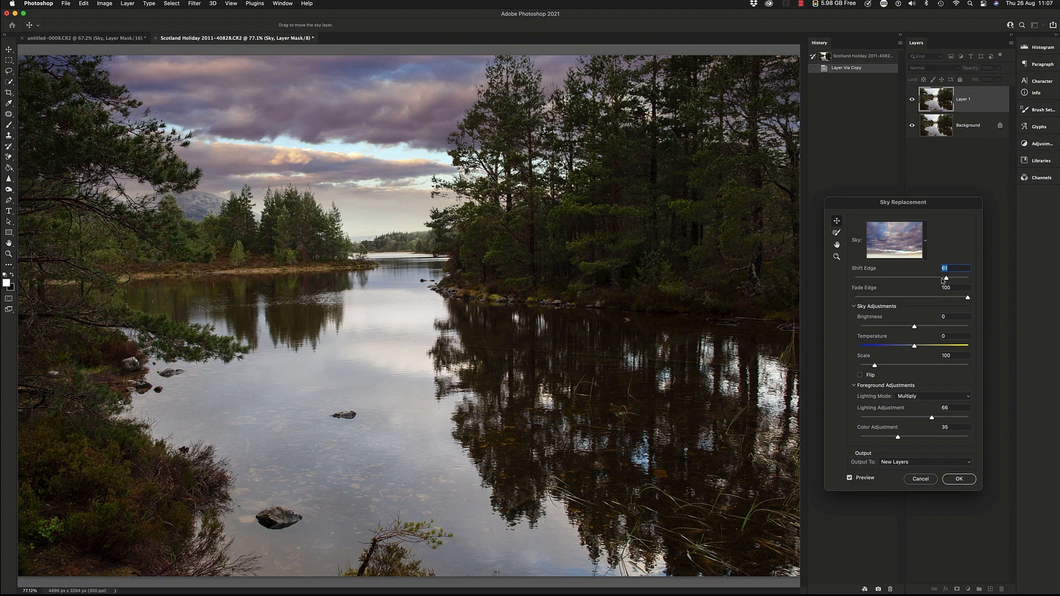
{"action": "left_click_drag", "start_coordinate": [943, 282], "coordinate": [910, 279]}
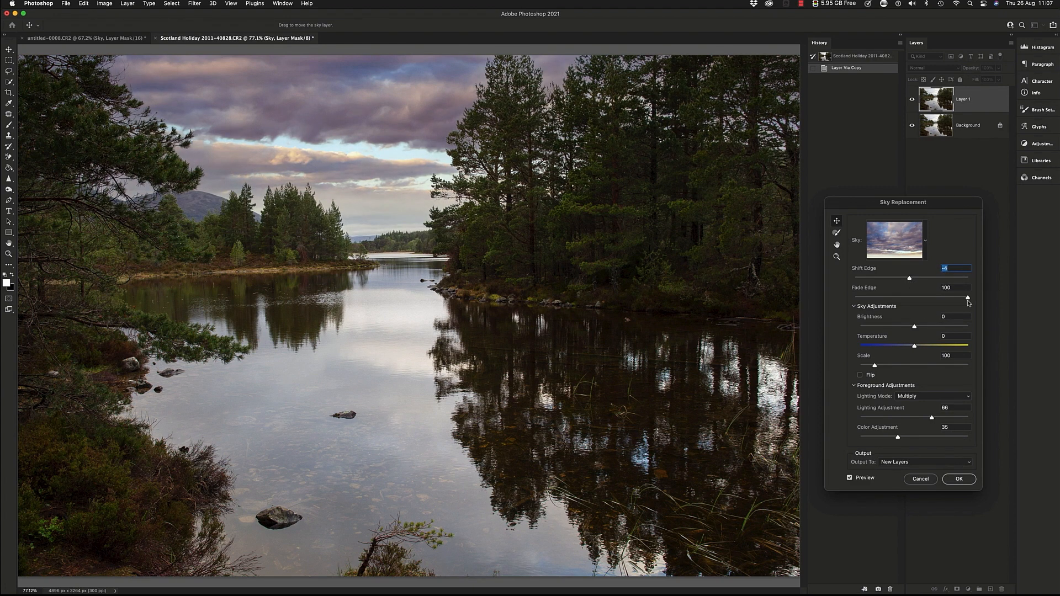
{"action": "left_click_drag", "start_coordinate": [968, 301], "coordinate": [905, 298]}
Step: Warm the sky to a Temperature of 23, try a Brightness of -49, then raise the Brightness
{"action": "left_click", "coordinate": [874, 307]}
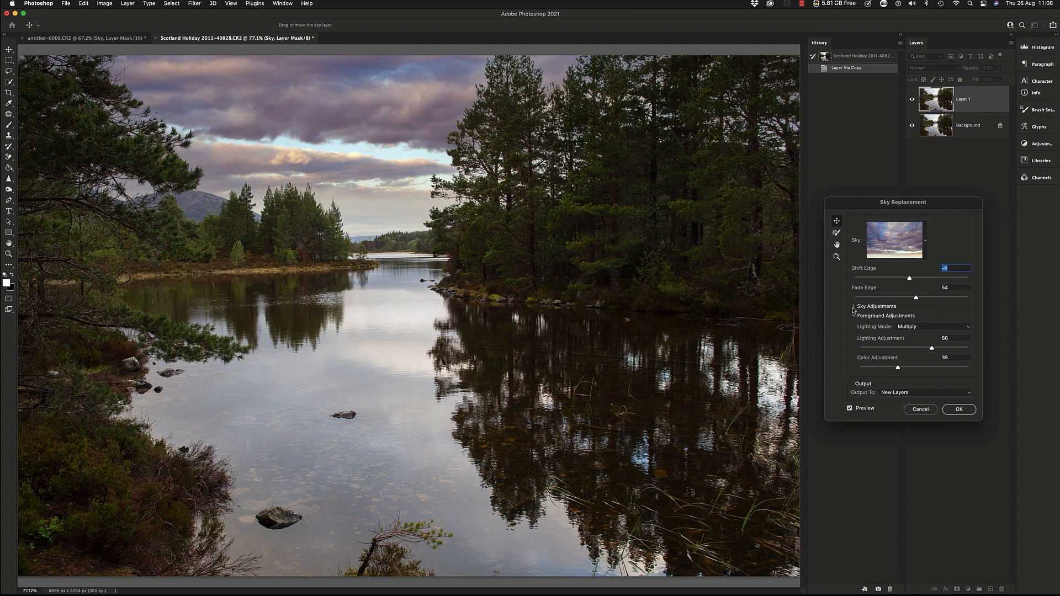
{"action": "left_click", "coordinate": [854, 307]}
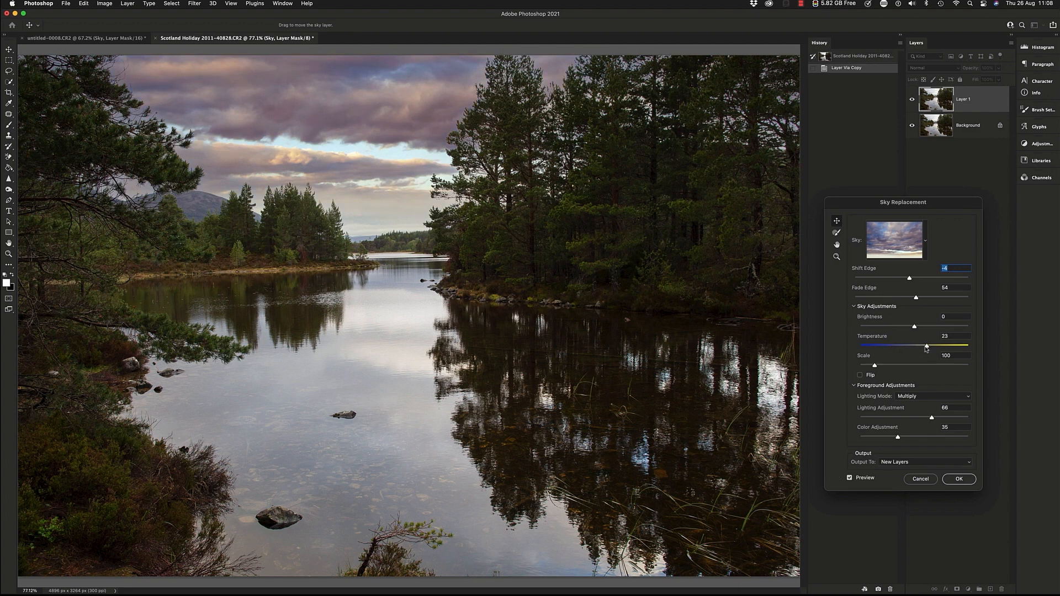
{"action": "left_click_drag", "start_coordinate": [896, 328], "coordinate": [886, 328]}
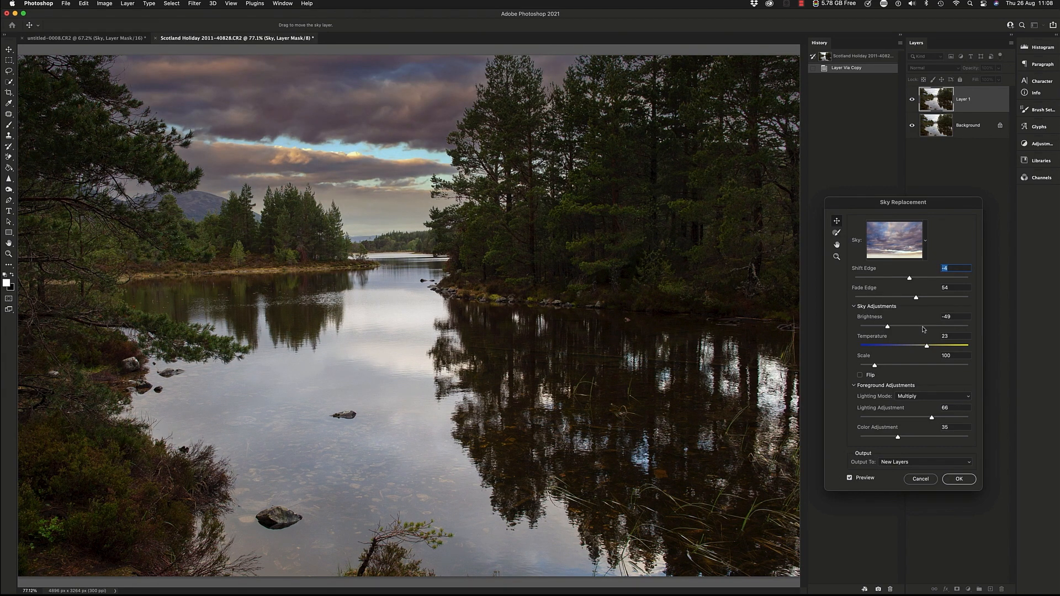
{"action": "left_click", "coordinate": [923, 328]}
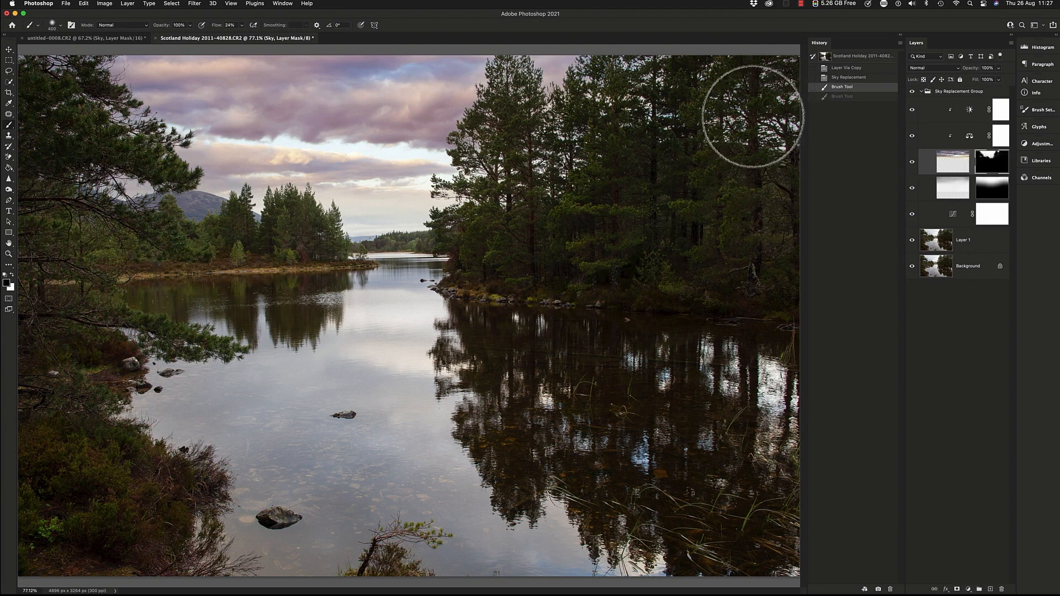
Step: Paint black on the Sky layer's mask over the tops of the tall pines, raising the brush Flow between strokes
{"action": "key", "text": "bracketleft"}
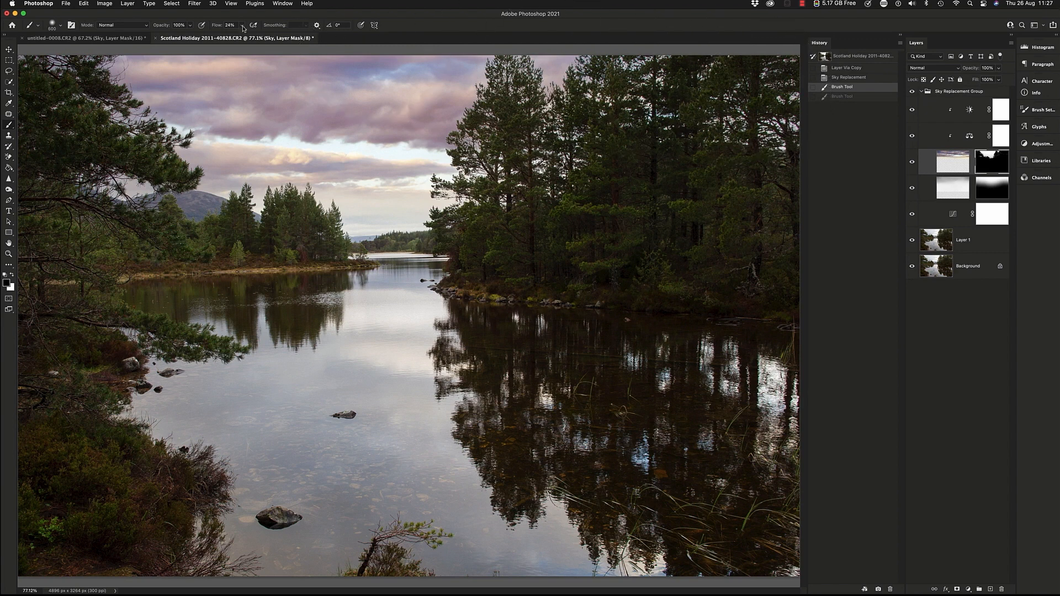
{"action": "left_click", "coordinate": [243, 28]}
{"action": "left_click_drag", "start_coordinate": [243, 36], "coordinate": [248, 37]}
{"action": "mouse_move", "coordinate": [706, 102]}
{"action": "left_mouse_down"}
{"action": "mouse_move", "coordinate": [740, 90]}
{"action": "mouse_move", "coordinate": [636, 72]}
{"action": "left_mouse_up"}
{"action": "mouse_move", "coordinate": [635, 71]}
{"action": "left_mouse_down"}
{"action": "mouse_move", "coordinate": [602, 66]}
{"action": "mouse_move", "coordinate": [780, 105]}
{"action": "mouse_move", "coordinate": [677, 90]}
{"action": "mouse_move", "coordinate": [746, 66]}
{"action": "mouse_move", "coordinate": [781, 71]}
{"action": "mouse_move", "coordinate": [676, 78]}
{"action": "left_mouse_up"}
{"action": "left_click", "coordinate": [241, 25]}
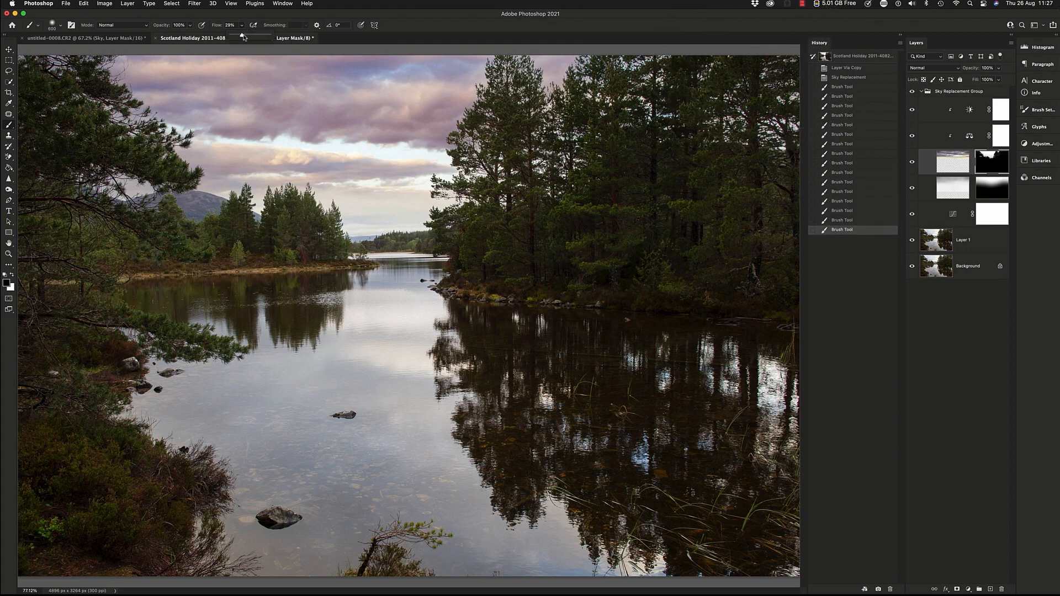
{"action": "mouse_move", "coordinate": [682, 76]}
{"action": "left_mouse_down"}
{"action": "mouse_move", "coordinate": [750, 81]}
{"action": "mouse_move", "coordinate": [727, 121]}
{"action": "mouse_move", "coordinate": [691, 99]}
{"action": "left_mouse_up"}
{"action": "mouse_move", "coordinate": [586, 71]}
{"action": "left_mouse_down"}
{"action": "mouse_move", "coordinate": [509, 61]}
{"action": "mouse_move", "coordinate": [530, 61]}
{"action": "left_mouse_up"}
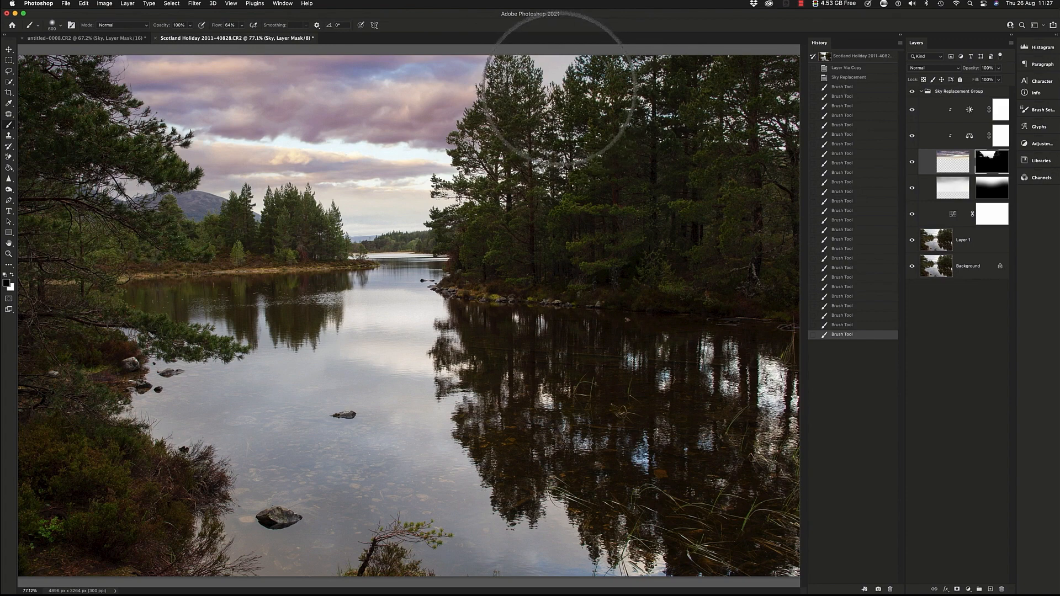
Step: Try painting white on the Sky layer's mask over the pines and undo the last two brush strokes
{"action": "key", "text": "x"}
{"action": "left_click", "coordinate": [554, 90]}
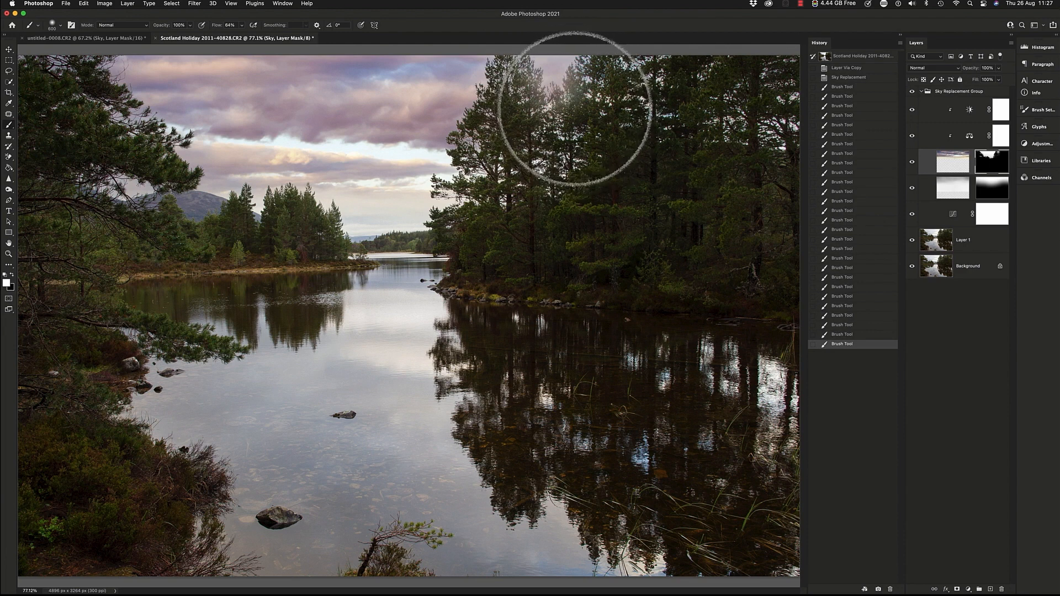
{"action": "key", "text": "super+z"}
{"action": "key", "text": "super+z"}
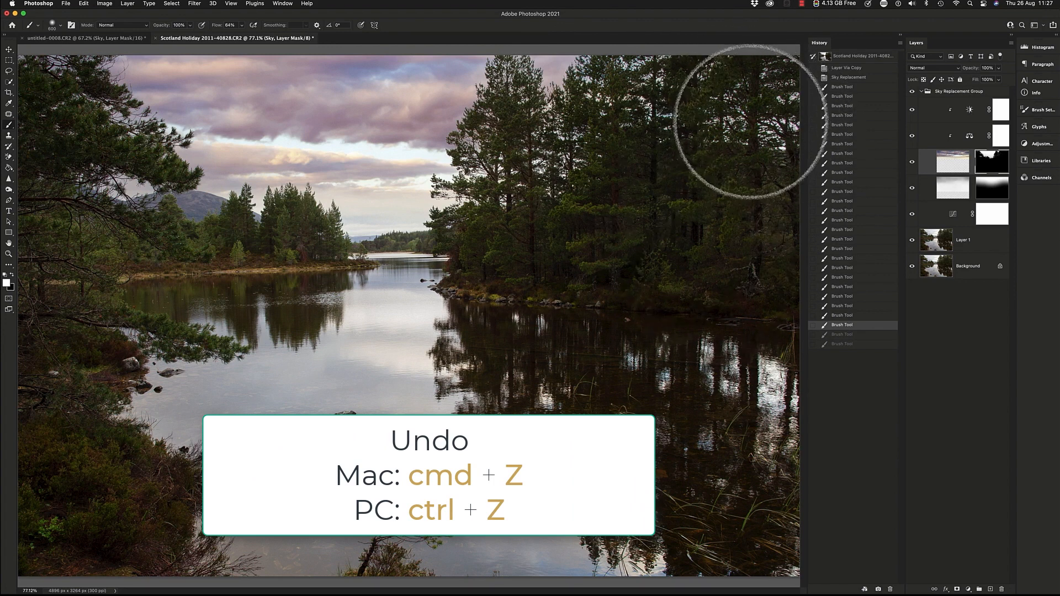
Step: Continue painting black on the Sky layer's mask across the tall pines to remove the sky from the foliage
{"action": "key", "text": "x"}
{"action": "left_click_drag", "start_coordinate": [757, 90], "coordinate": [782, 94]}
{"action": "left_click", "coordinate": [788, 123]}
{"action": "left_click", "coordinate": [781, 118]}
{"action": "left_click", "coordinate": [774, 114]}
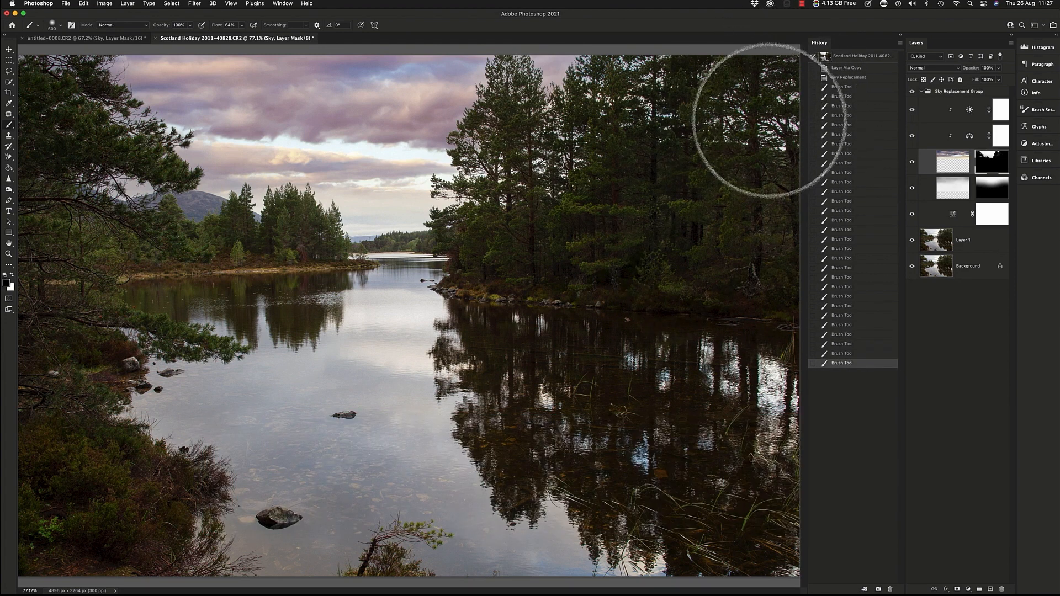
{"action": "left_click", "coordinate": [760, 113]}
{"action": "left_click", "coordinate": [745, 111]}
{"action": "left_click", "coordinate": [718, 119]}
{"action": "left_click", "coordinate": [690, 128]}
{"action": "left_click", "coordinate": [647, 148]}
{"action": "left_click", "coordinate": [649, 143]}
{"action": "left_click", "coordinate": [651, 140]}
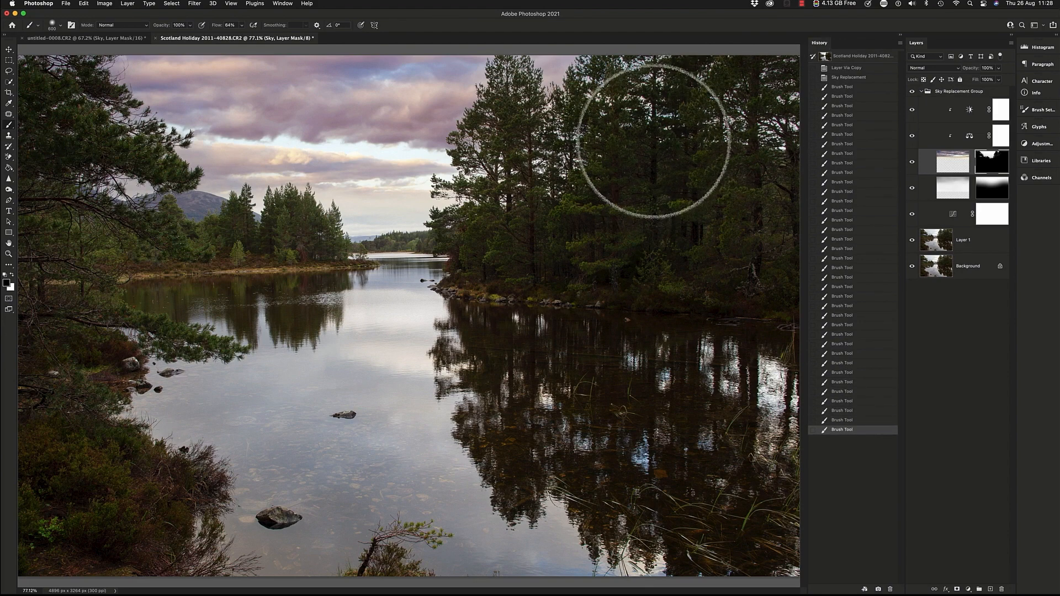
{"action": "left_click", "coordinate": [639, 131]}
{"action": "left_click", "coordinate": [655, 127]}
{"action": "left_click", "coordinate": [665, 123]}
{"action": "left_click", "coordinate": [638, 114]}
{"action": "left_click", "coordinate": [618, 183]}
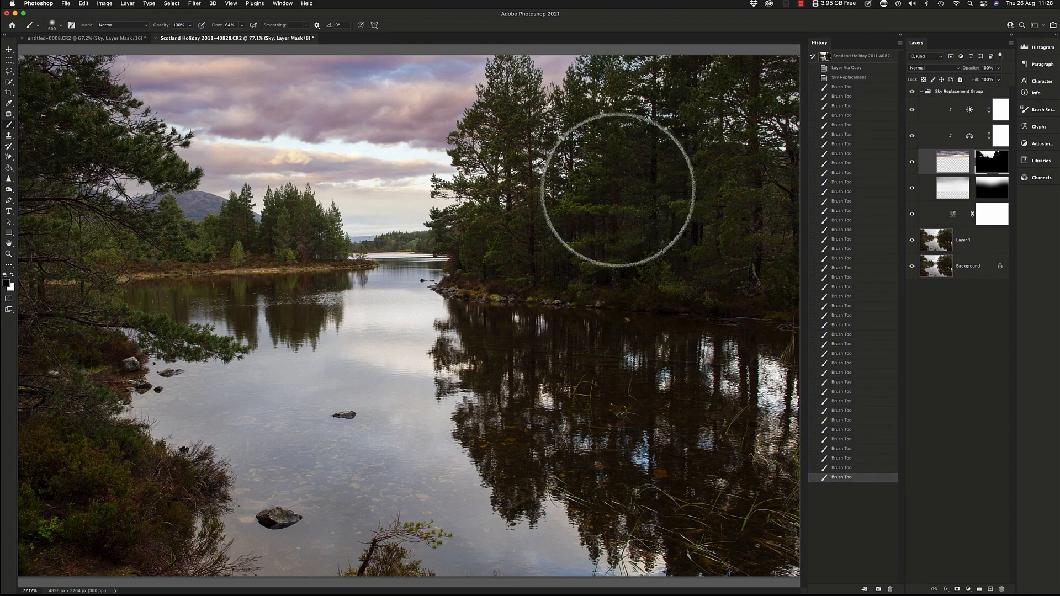
{"action": "left_click", "coordinate": [591, 147]}
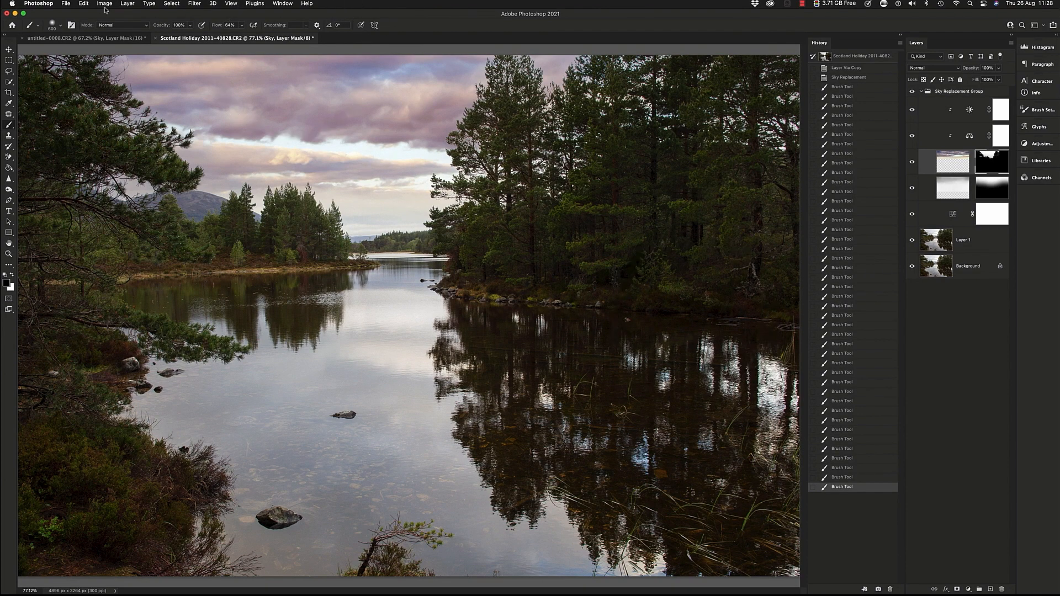
Step: Start Sky Replacement again on the lake photo
{"action": "left_click", "coordinate": [84, 4]}
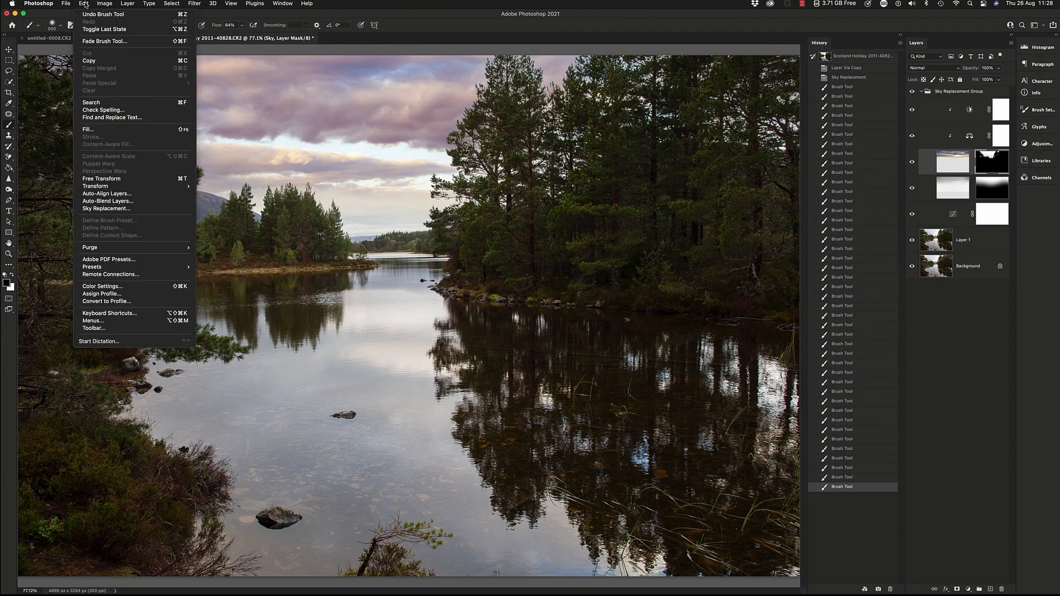
{"action": "left_click", "coordinate": [125, 210]}
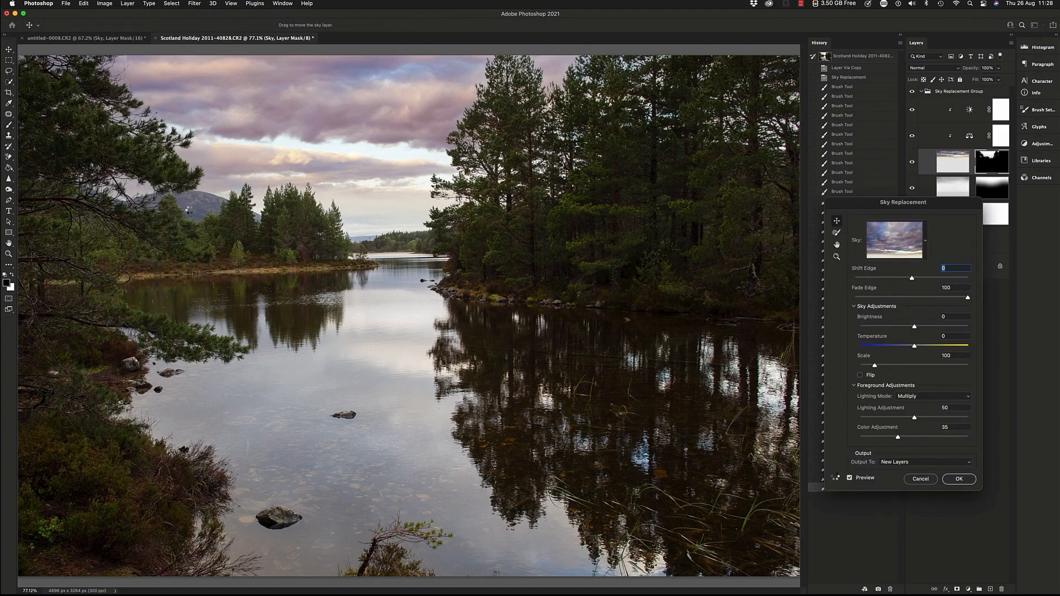